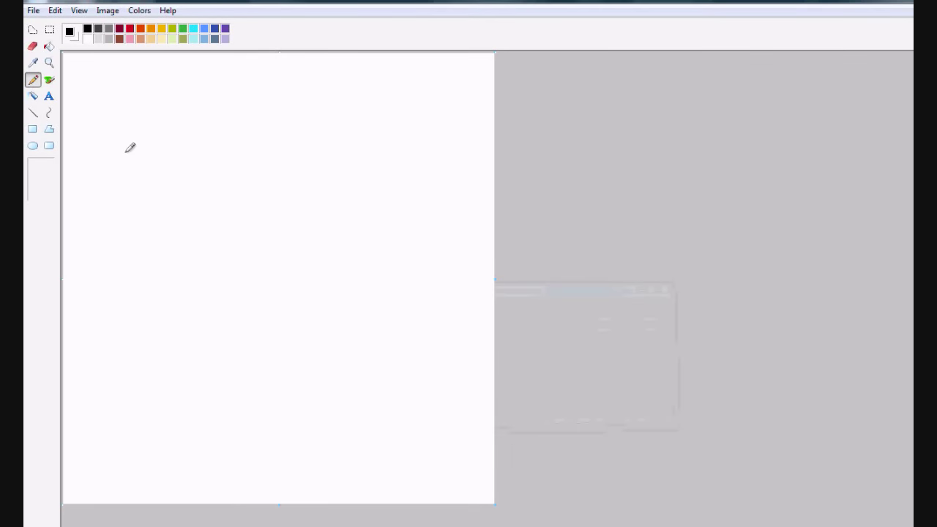
Draw the chin line and straight guide lines across the face.
left_click_drag(218, 298, 311, 198)
left_click_drag(271, 271, 298, 273)
left_click(33, 113)
left_click_drag(242, 111, 217, 298)
left_click_drag(169, 196, 310, 203)
left_click_drag(174, 240, 300, 249)
Zoom in on the chin and sketch the collar bottom in red pencil, undoing a stray body line.
left_click(49, 62)
left_click(41, 171)
scroll(380, 293, "down", 5)
left_click(32, 79)
mouse_move(343, 104)
left_mouse_down()
mouse_move(344, 151)
mouse_move(417, 118)
left_mouse_up()
left_click_drag(315, 192, 330, 361)
left_click_drag(485, 199, 471, 443)
key("ctrl+z")
key("ctrl+z")
key("ctrl+z")
Sketch both body sides, the shoulders and the crossed-arm outline.
left_click_drag(313, 213, 308, 526)
left_click_drag(498, 227, 539, 525)
left_click_drag(335, 140, 455, 328)
left_click_drag(315, 291, 454, 331)
left_click_drag(416, 156, 505, 314)
key("ctrl+z")
left_click_drag(416, 155, 454, 320)
Draw the left hand's fingers and redraw the extended right forearm and hand.
mouse_move(386, 269)
left_mouse_down()
mouse_move(318, 249)
mouse_move(322, 290)
left_mouse_up()
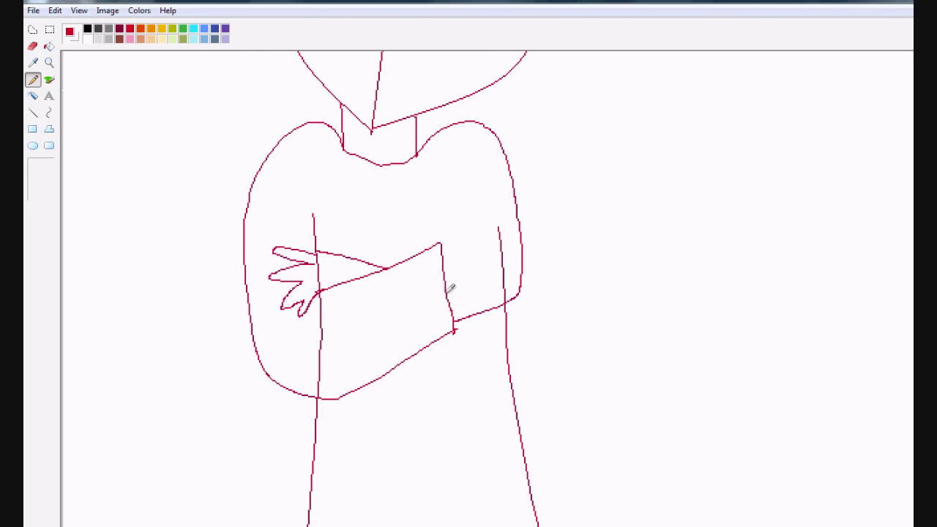
key("ctrl+z")
left_click(33, 46)
left_click(33, 79)
mouse_move(442, 245)
left_mouse_down()
mouse_move(454, 330)
mouse_move(538, 290)
left_mouse_up()
left_click_drag(453, 322, 494, 252)
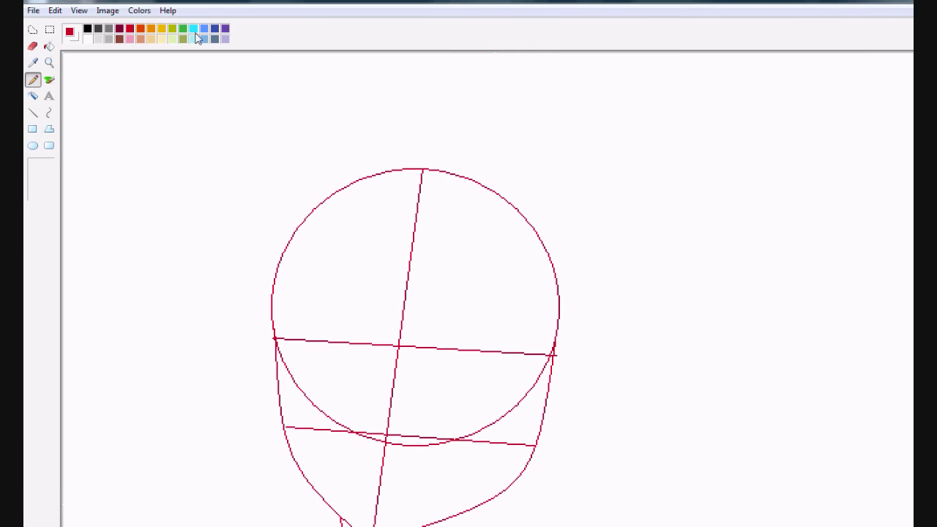
left_click(194, 28)
left_click(49, 79)
Trace the hair outline, bangs and both eyes in cyan.
mouse_move(302, 52)
left_mouse_down()
mouse_move(262, 248)
mouse_move(538, 278)
left_mouse_up()
left_click_drag(307, 262, 486, 278)
left_click_drag(313, 263, 316, 307)
left_click_drag(339, 262, 347, 311)
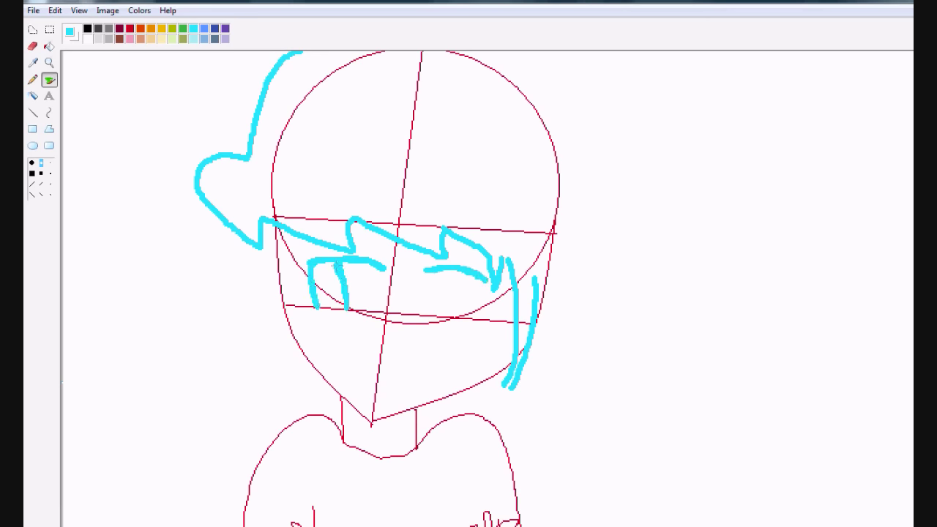
left_click_drag(423, 269, 426, 319)
left_click_drag(458, 272, 455, 315)
left_click_drag(487, 258, 435, 261)
left_click_drag(317, 307, 347, 310)
left_click_drag(426, 319, 456, 315)
Trace the large hair shape and long side strands in cyan.
left_click_drag(553, 465, 307, 151)
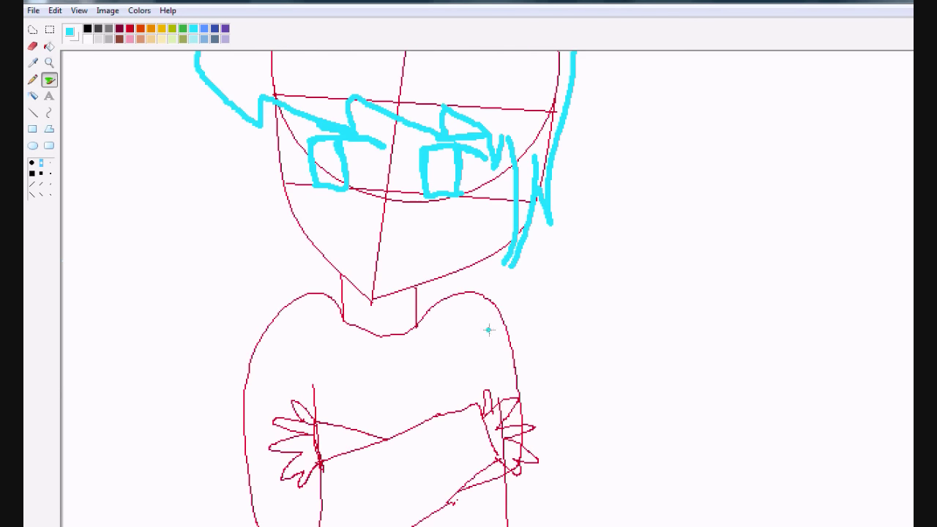
left_click_drag(278, 186, 590, 234)
left_click_drag(345, 95, 561, 90)
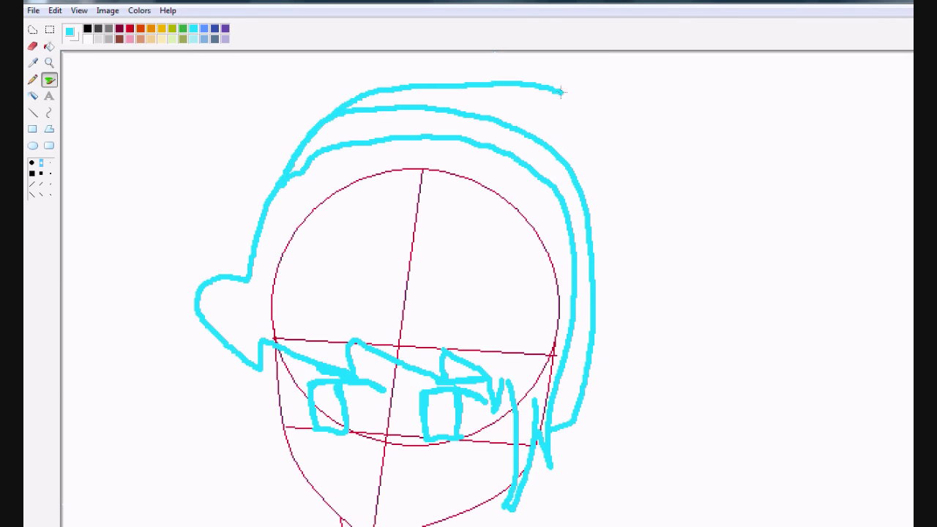
scroll(439, 293, "down", 3)
left_click_drag(630, 54, 554, 444)
scroll(439, 293, "down", 2)
left_click_drag(227, 103, 227, 414)
left_click_drag(284, 109, 514, 220)
left_click_drag(398, 249, 417, 248)
scroll(410, 293, "down", 3)
left_click_drag(352, 183, 395, 235)
Redo the neck and trace both torso sides in cyan.
key("ctrl+z")
left_click_drag(344, 150, 413, 178)
key("ctrl+z")
scroll(421, 328, "up", 1)
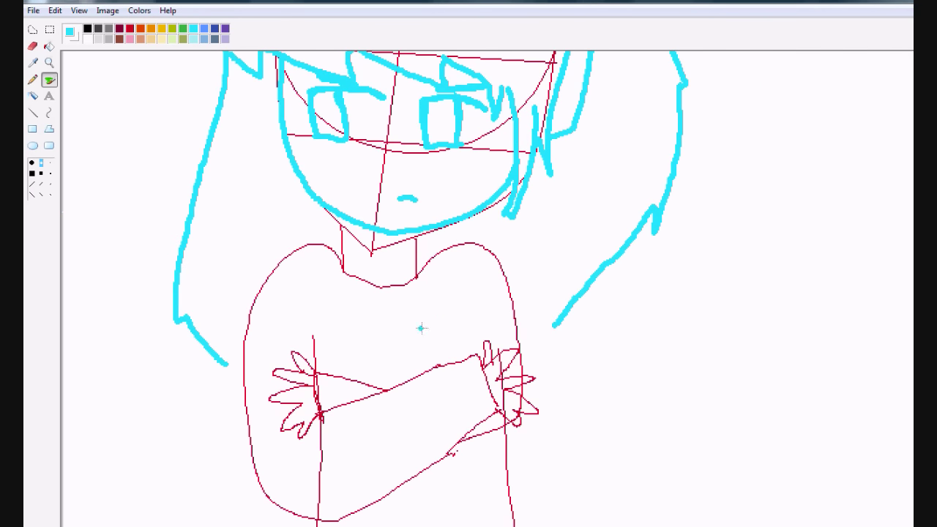
left_click_drag(415, 233, 334, 261)
scroll(410, 293, "down", 2)
left_click_drag(314, 395, 317, 526)
left_click_drag(515, 301, 505, 525)
scroll(505, 439, "up", 2)
mouse_move(337, 242)
left_mouse_down()
mouse_move(249, 432)
mouse_move(469, 441)
left_mouse_up()
Outline the lower body, right shoulder, right hand and forearm across the body in cyan.
left_click_drag(313, 435, 472, 443)
mouse_move(516, 311)
left_mouse_down()
mouse_move(577, 381)
mouse_move(478, 426)
left_mouse_up()
left_click_drag(421, 257, 516, 311)
mouse_move(447, 377)
left_mouse_down()
mouse_move(284, 364)
mouse_move(289, 425)
mouse_move(311, 438)
left_mouse_up()
scroll(535, 440, "down", 2)
scroll(535, 439, "up", 7)
Start inking the left bangs and zigzag fringe in black.
left_click_drag(326, 77, 588, 217)
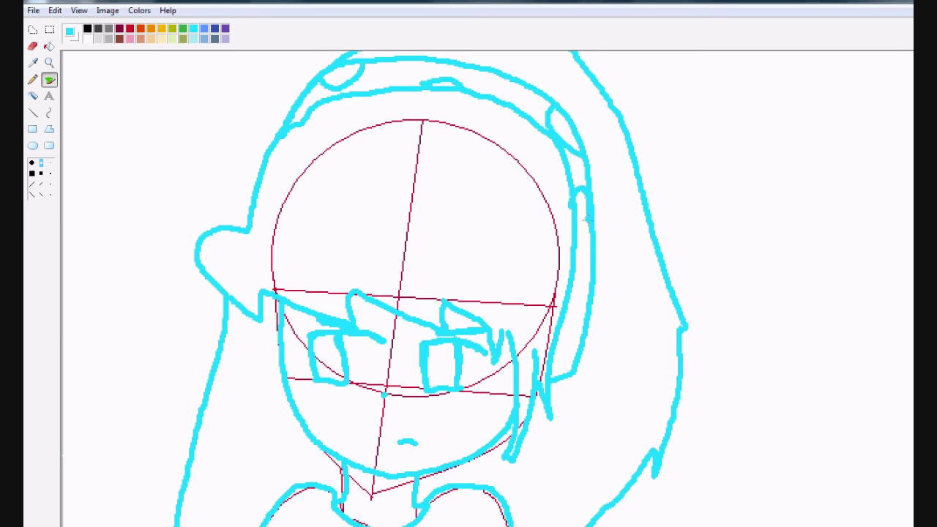
scroll(586, 260, "down", 3)
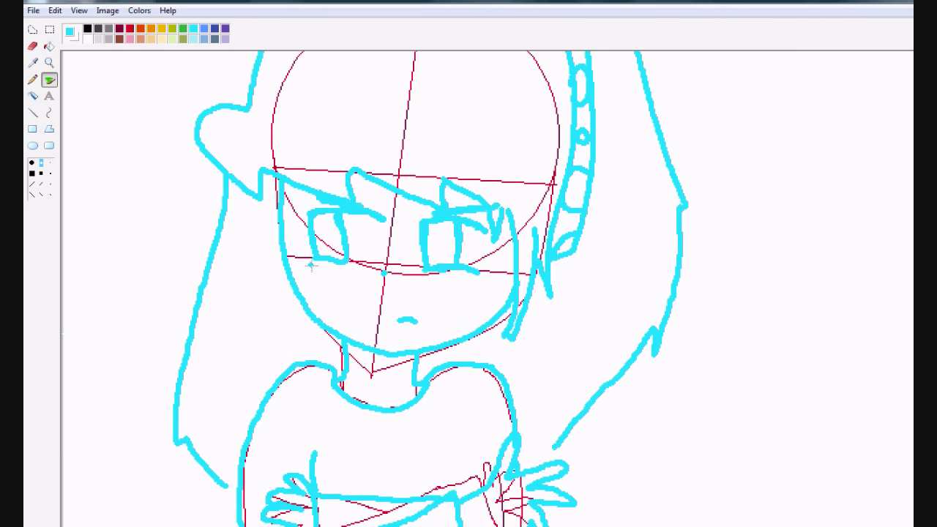
scroll(469, 293, "up", 3)
left_click_drag(314, 83, 261, 205)
key("ctrl+z")
mouse_move(325, 66)
left_mouse_down()
mouse_move(261, 317)
mouse_move(512, 449)
left_mouse_up()
Ink a right hair strand and the headband outline in black.
left_click_drag(542, 358, 500, 462)
left_click_drag(333, 103, 564, 161)
key("ctrl+z")
mouse_move(290, 115)
left_mouse_down()
mouse_move(575, 366)
mouse_move(549, 425)
left_mouse_up()
mouse_move(325, 66)
left_mouse_down()
mouse_move(352, 62)
mouse_move(554, 418)
left_mouse_up()
scroll(554, 419, "up", 1)
scroll(554, 419, "down", 6)
mouse_move(651, 51)
left_mouse_down()
mouse_move(725, 139)
mouse_move(569, 425)
left_mouse_up()
key("ctrl+z")
Ink the long side hair, chin and left side of the face.
left_click_drag(725, 139, 597, 428)
left_click_drag(231, 106, 139, 366)
scroll(150, 282, "down", 2)
left_click_drag(135, 249, 230, 315)
scroll(272, 314, "up", 4)
scroll(272, 313, "down", 2)
mouse_move(286, 114)
left_mouse_down()
mouse_move(416, 282)
mouse_move(505, 248)
left_mouse_up()
left_click_drag(270, 110, 296, 286)
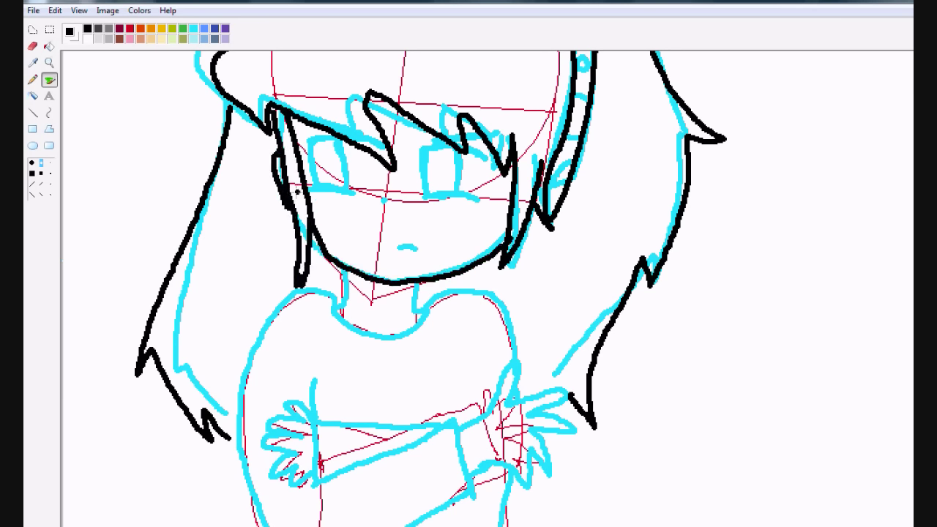
Ink the neck, collar and both torso sides in black.
scroll(513, 242, "up", 3)
scroll(512, 241, "down", 7)
left_click_drag(353, 159, 419, 167)
scroll(440, 256, "down", 2)
left_click_drag(323, 203, 319, 249)
left_click_drag(329, 407, 299, 525)
left_click_drag(511, 334, 552, 522)
scroll(337, 352, "up", 3)
left_click_drag(338, 366, 242, 457)
scroll(293, 366, "down", 3)
left_click_drag(274, 291, 460, 331)
mouse_move(312, 315)
left_mouse_down()
mouse_move(454, 264)
mouse_move(464, 330)
left_mouse_up()
Ink the sleeve cuff, neckline, right wrist, hand and shoulder.
left_click_drag(338, 144, 419, 142)
left_click_drag(457, 271, 480, 260)
left_click_drag(466, 317, 505, 293)
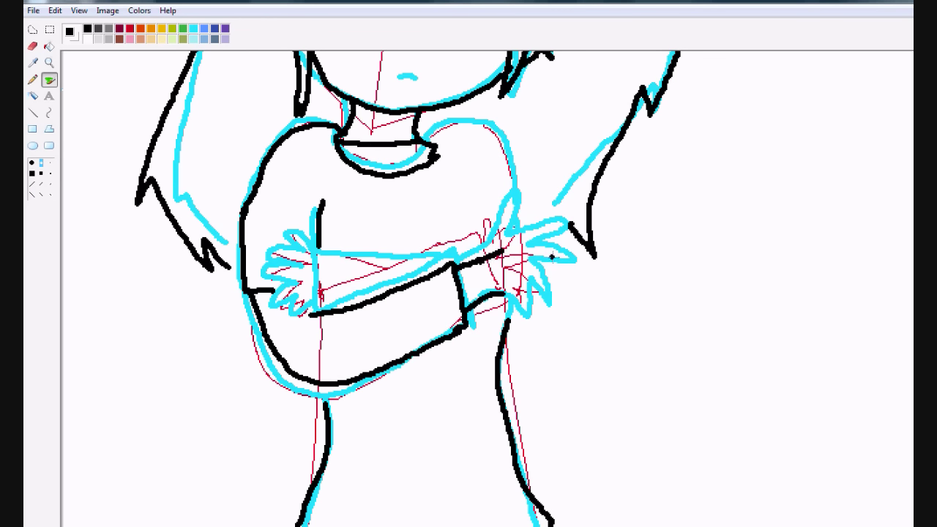
left_click_drag(503, 255, 566, 288)
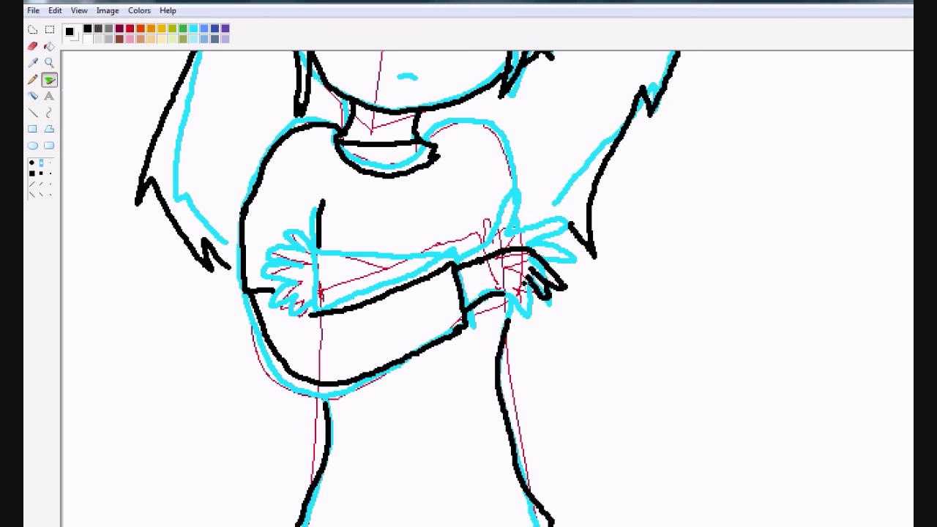
scroll(518, 270, "up", 3)
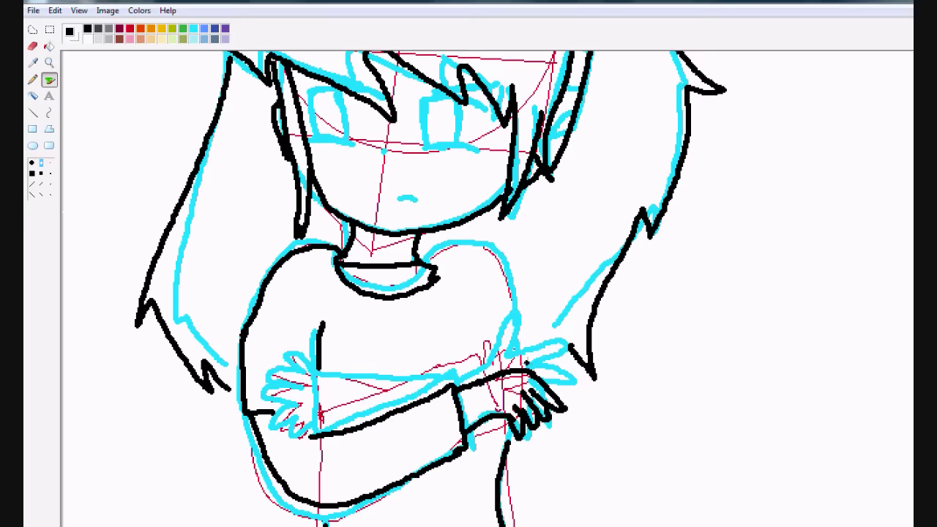
left_click_drag(431, 258, 526, 366)
scroll(521, 383, "down", 3)
Ink the long arm line across the body and the left hand's fingers.
left_click(32, 45)
left_click(49, 80)
scroll(505, 323, "up", 3)
mouse_move(480, 341)
left_mouse_down()
mouse_move(481, 381)
mouse_move(513, 377)
left_mouse_up()
key("ctrl+z")
key("ctrl+z")
mouse_move(466, 316)
left_mouse_down()
mouse_move(483, 366)
mouse_move(249, 384)
left_mouse_up()
key("ctrl+z")
left_click_drag(314, 384, 290, 438)
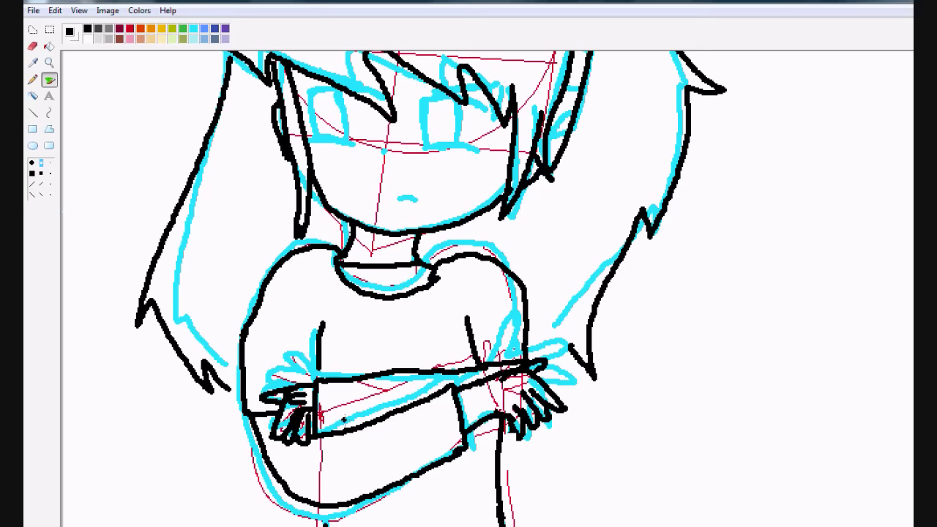
scroll(416, 410, "up", 5)
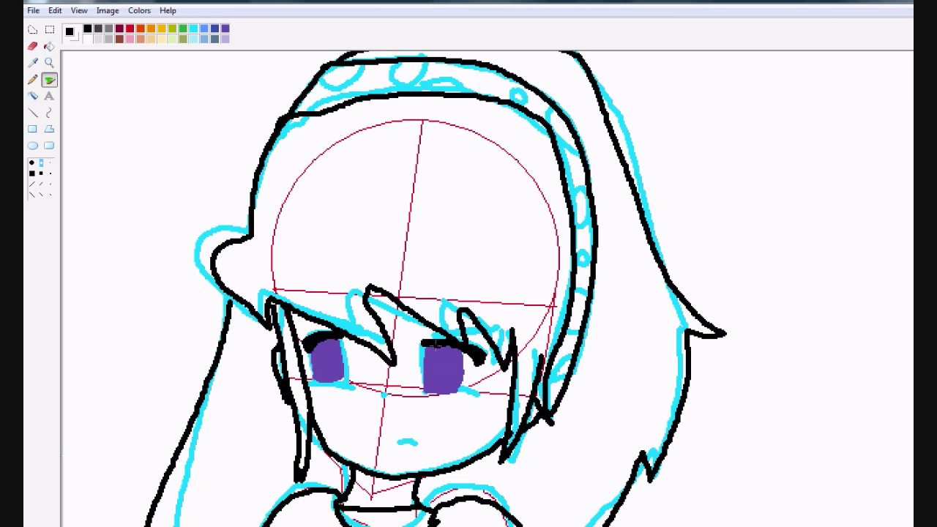
Try a mouth stroke and define a custom purple for the eyes.
scroll(454, 329, "down", 3)
mouse_move(429, 325)
left_mouse_down()
mouse_move(385, 321)
mouse_move(429, 320)
left_mouse_up()
key("ctrl+z")
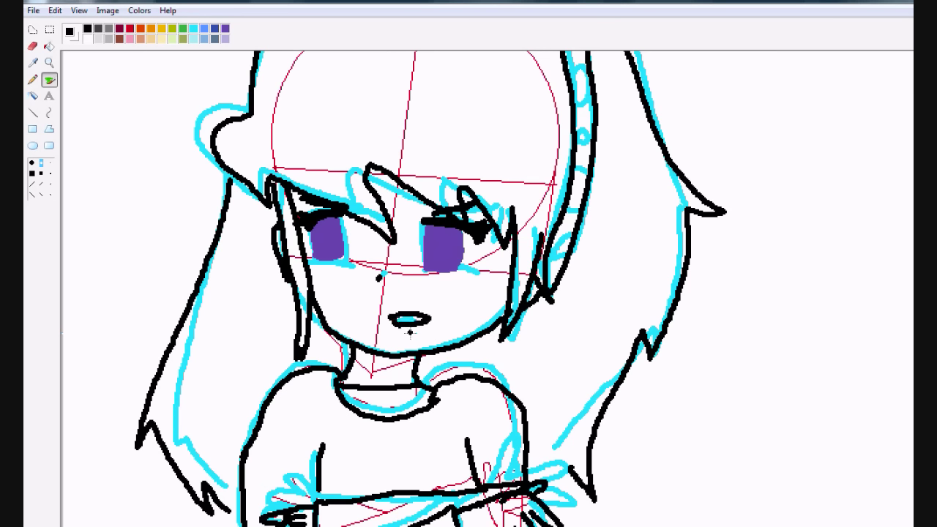
double_click(225, 28)
left_click(330, 350)
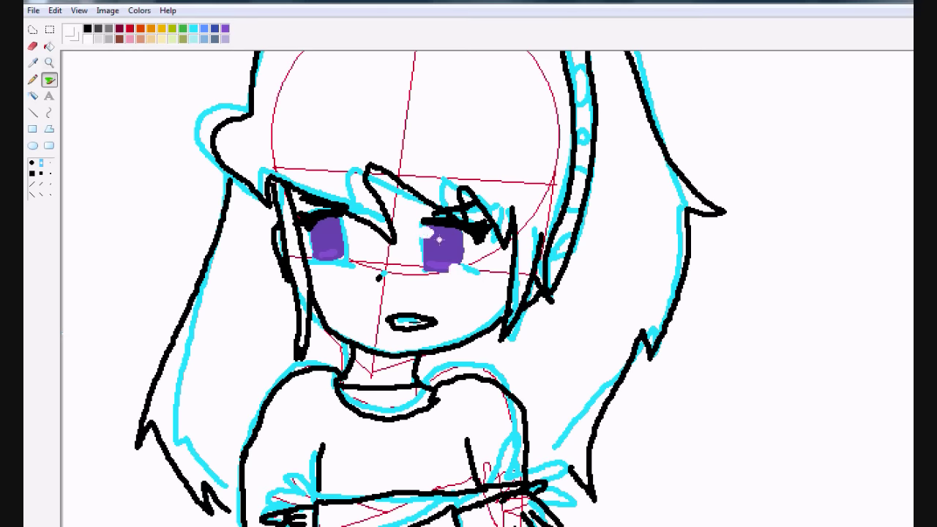
scroll(454, 292, "up", 1)
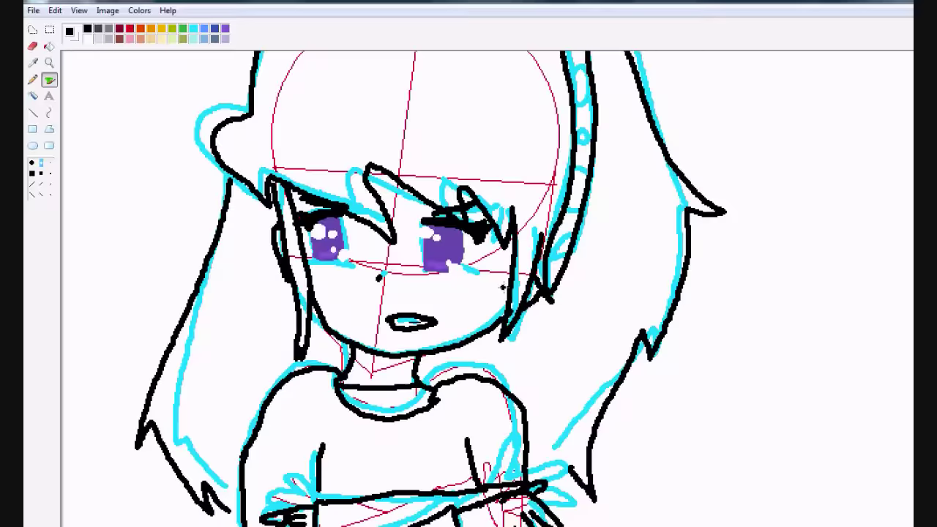
Brush red blush under both eyes.
left_click(130, 28)
left_click_drag(422, 329, 480, 330)
left_click_drag(310, 322, 365, 318)
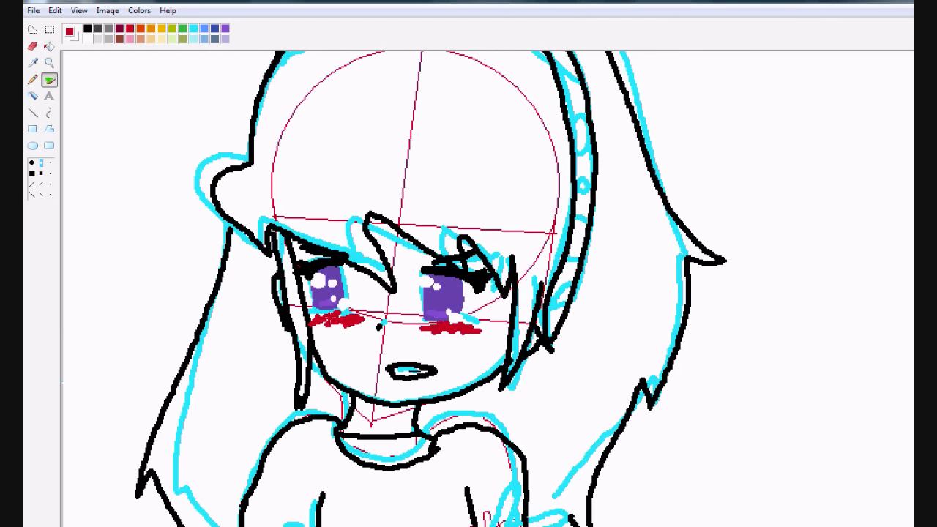
Try red and black flood fills on the background and skirt, undoing the black skirt.
left_click(130, 27)
left_click(805, 293)
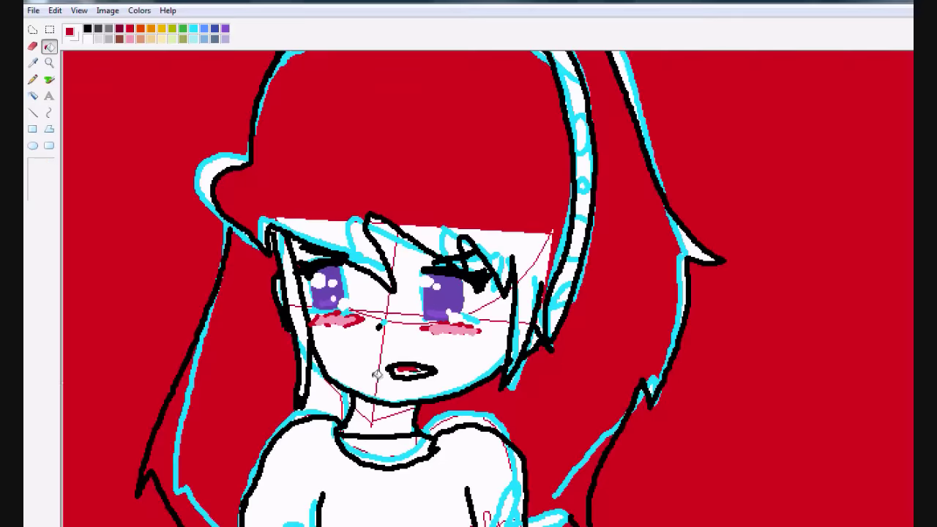
scroll(454, 293, "down", 3)
left_click(88, 28)
scroll(573, 401, "down", 2)
left_click(49, 46)
left_click(410, 468)
key("ctrl+z")
left_click(130, 28)
left_click(410, 469)
Fill the sweater's upper torso, arm and skirt areas with red.
scroll(439, 293, "up", 5)
left_click(366, 453)
scroll(333, 287, "down", 5)
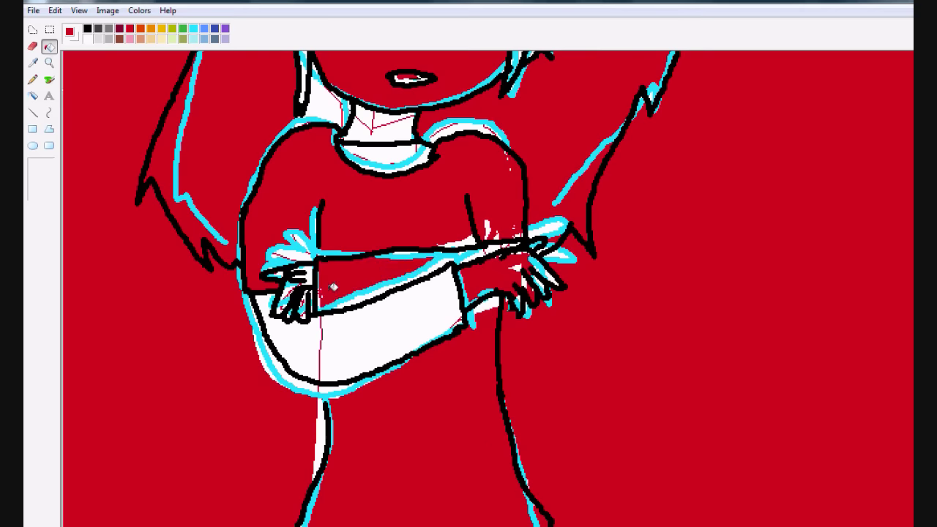
scroll(381, 139, "up", 5)
scroll(300, 410, "down", 3)
left_click(303, 440)
scroll(304, 429, "up", 3)
scroll(545, 83, "up", 3)
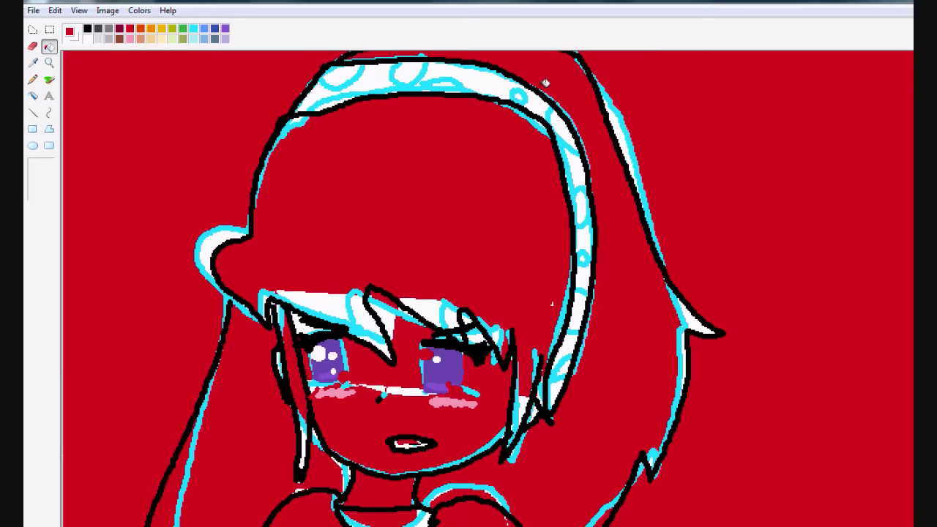
scroll(689, 249, "down", 3)
Refill the red hair areas and the strip above the eyes with white.
left_click(87, 39)
left_click(644, 147)
scroll(440, 293, "up", 2)
left_click(388, 300)
left_click(311, 283)
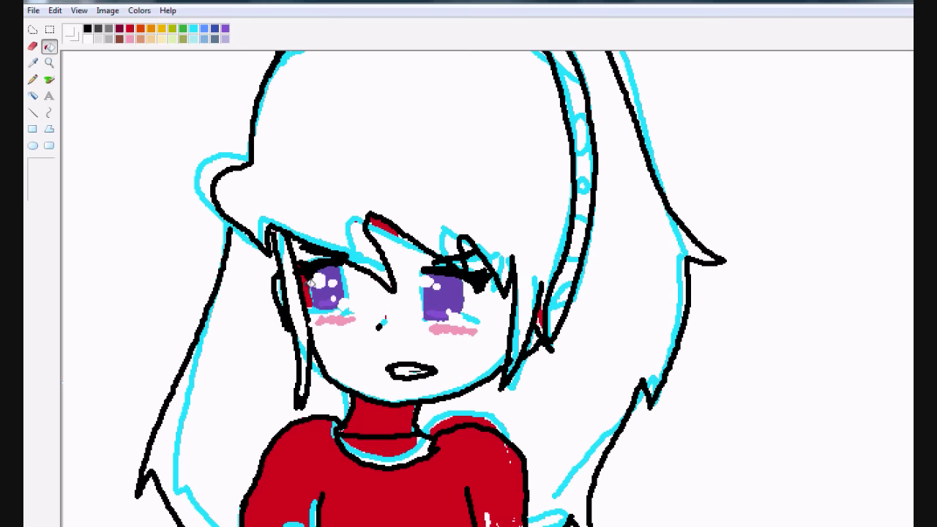
left_click(372, 221)
Refill the red shirt top, arms, hand and skirt with white.
scroll(526, 336, "down", 3)
left_click(380, 242)
left_click(513, 329)
left_click(366, 344)
left_click(302, 359)
left_click(410, 454)
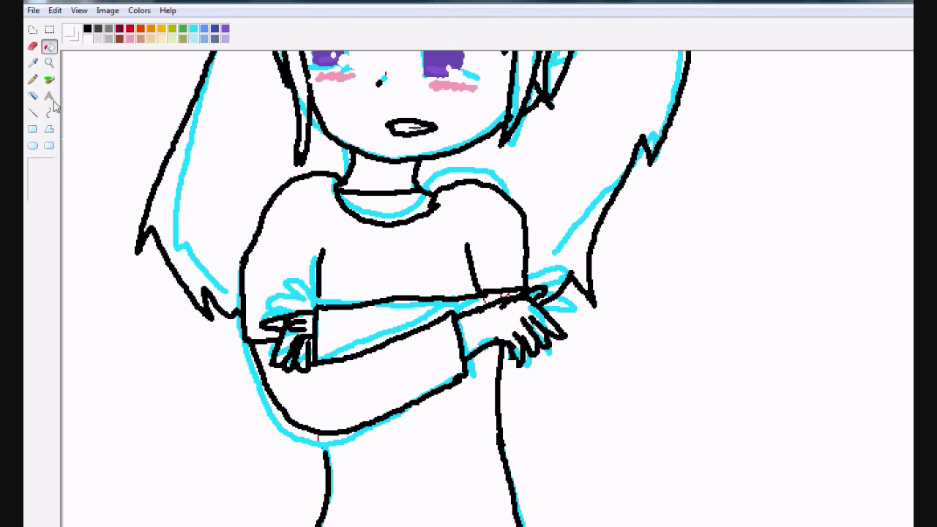
Test red fills on the background and shirt, then undo the red shirt.
left_click(130, 29)
left_click(732, 293)
left_click(403, 241)
scroll(511, 193, "up", 3)
left_click(87, 28)
scroll(487, 293, "down", 5)
key("ctrl+z")
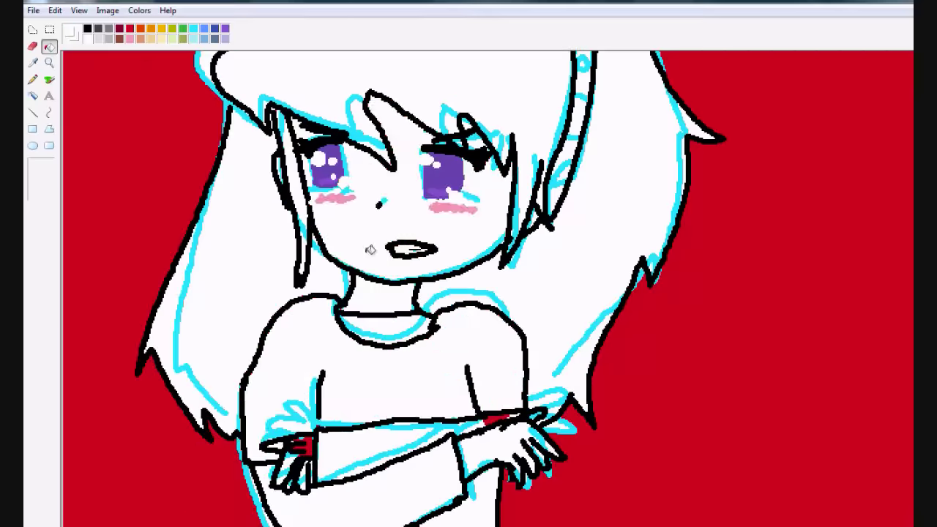
scroll(487, 293, "down", 3)
Right-click fill the red background back to white.
left_click(49, 79)
left_click(49, 45)
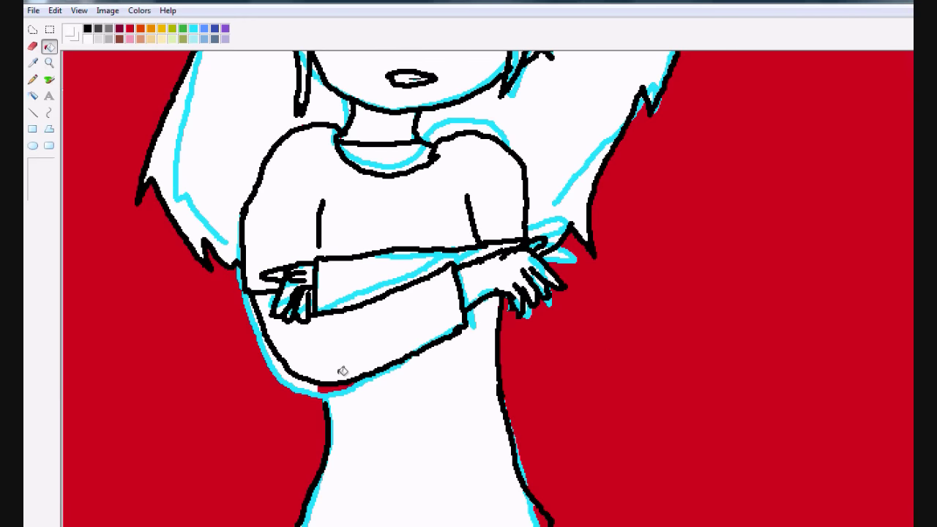
right_click(549, 513)
left_click(50, 79)
scroll(439, 293, "up", 2)
scroll(556, 435, "up", 2)
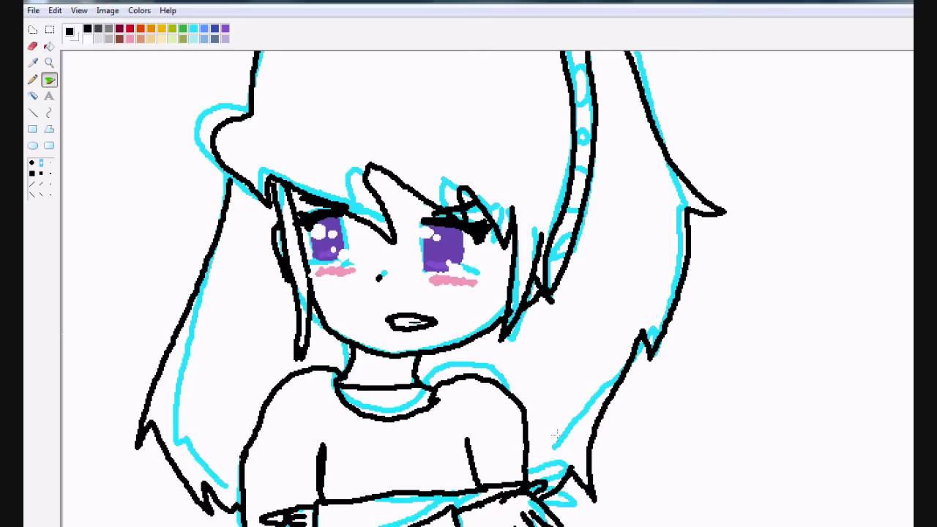
scroll(556, 436, "down", 4)
Test cyan fills on the background, face, hair strip and headband.
scroll(602, 413, "up", 4)
left_click(194, 28)
left_click(49, 45)
left_click(732, 330)
left_click(410, 293)
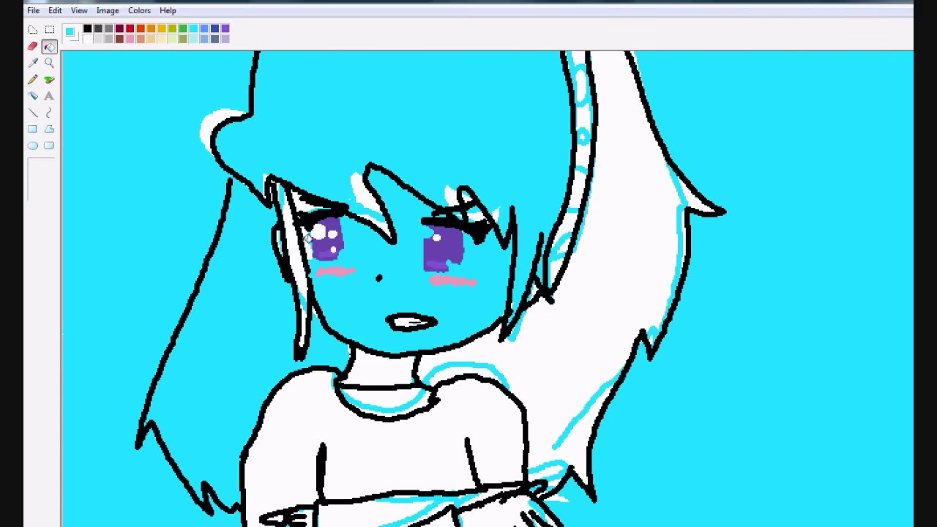
left_click(582, 187)
Fill the shirt areas, arms and hand with cyan.
scroll(566, 247, "up", 3)
left_click(483, 139)
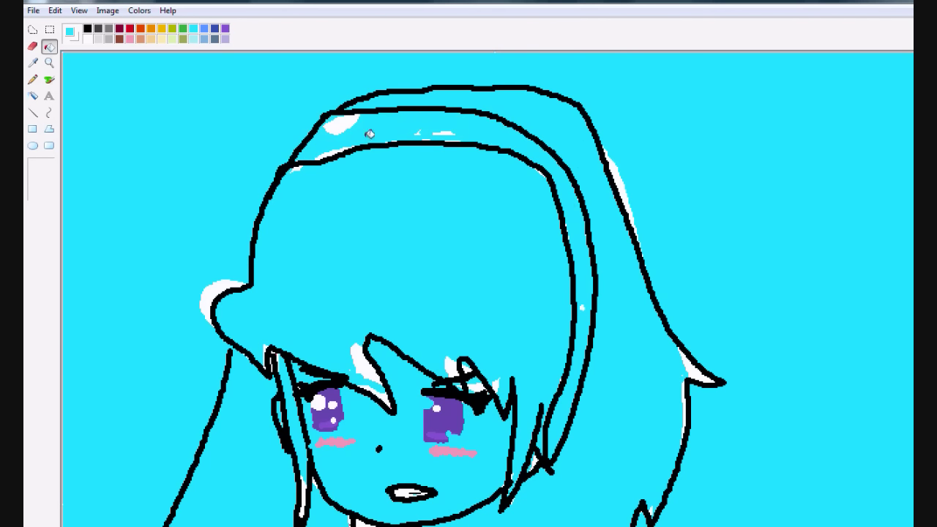
scroll(571, 308, "down", 5)
left_click(380, 205)
left_click(366, 286)
scroll(291, 281, "up", 4)
Refill the cyan background, face, hair strands and upper shirt with white.
left_click(87, 38)
left_click(732, 329)
left_click(410, 249)
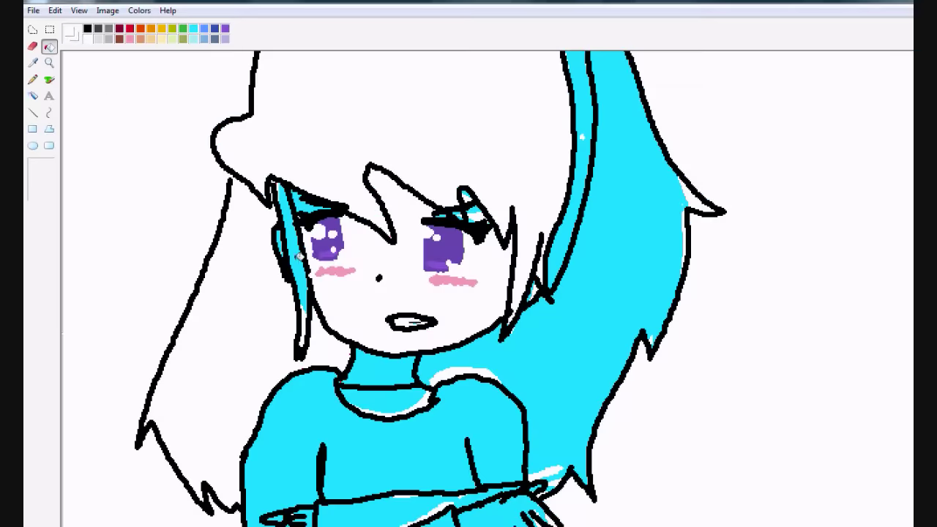
left_click(282, 242)
left_click(622, 183)
Refill the cyan arms, hand and dress with white.
scroll(513, 292, "down", 4)
left_click(380, 278)
left_click(293, 293)
left_click(366, 344)
left_click(410, 439)
scroll(589, 428, "up", 5)
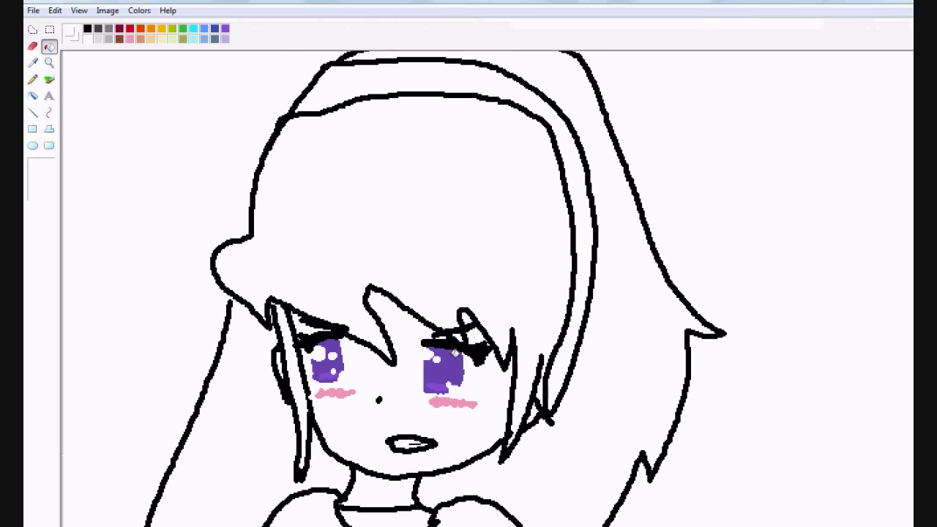
Fill the headband dark grey and paint white checkered marks on it.
scroll(454, 354, "down", 4)
scroll(439, 293, "up", 5)
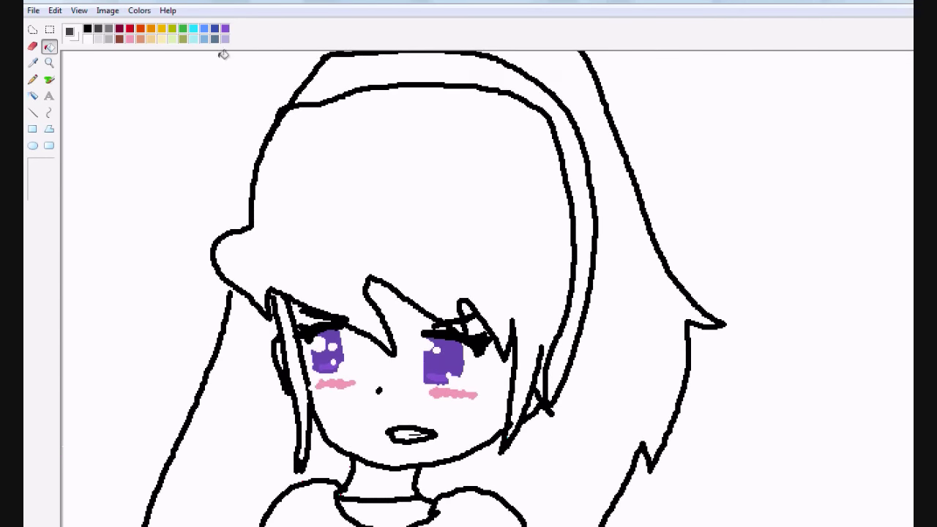
left_click(316, 132)
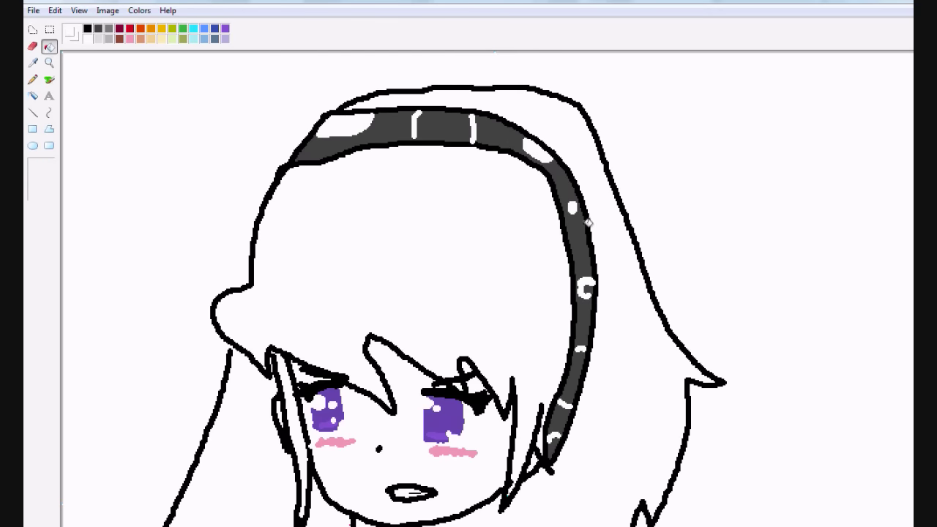
left_click(49, 45)
scroll(674, 191, "down", 2)
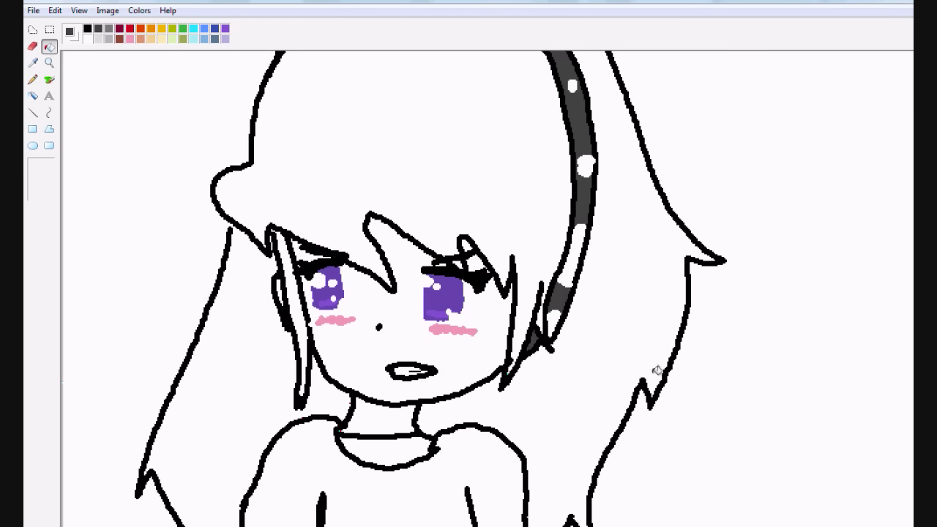
Define a custom dark teal colour in the Edit Colors editor.
scroll(648, 345, "down", 2)
scroll(649, 344, "down", 2)
scroll(504, 305, "up", 5)
left_click(87, 38)
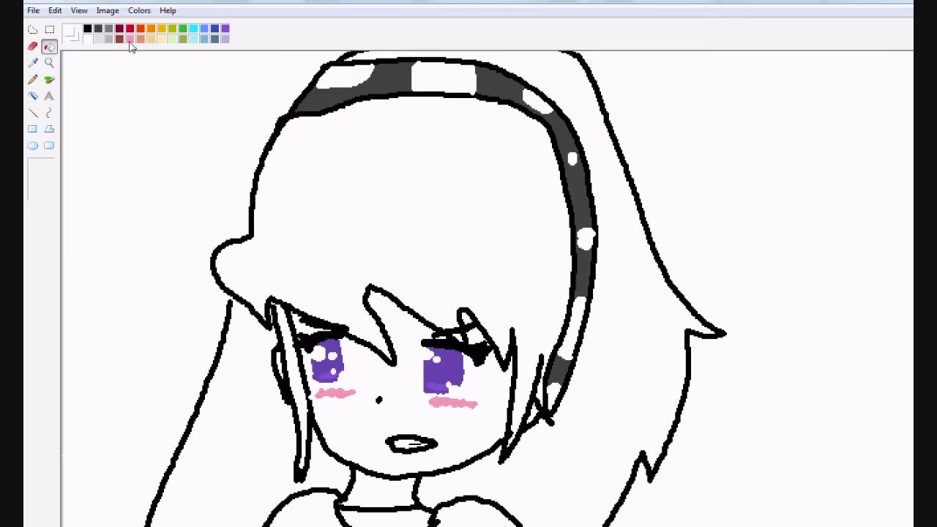
left_click(139, 10)
left_click(163, 25)
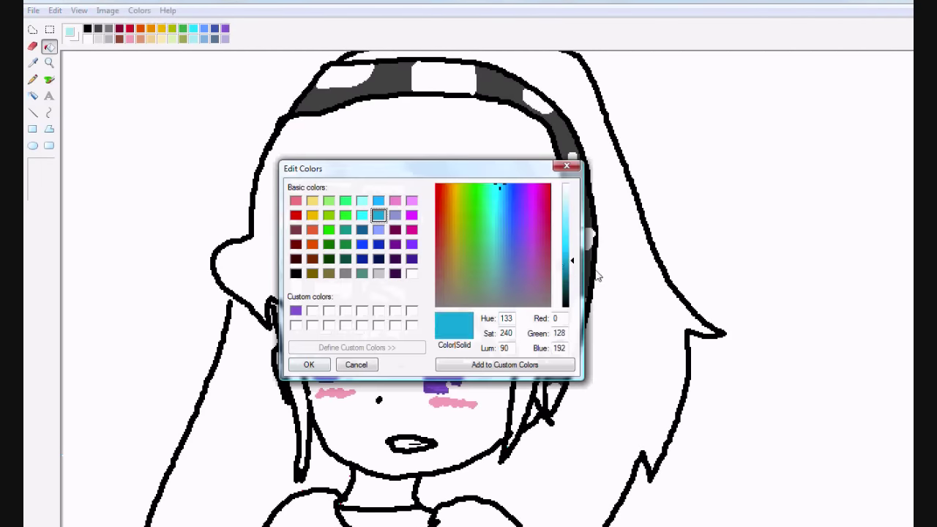
left_click(310, 364)
left_click(410, 183)
Flood-fill the left hair region with teal.
scroll(513, 293, "down", 2)
left_click(49, 79)
left_click(193, 38)
left_click(49, 46)
left_click(279, 179)
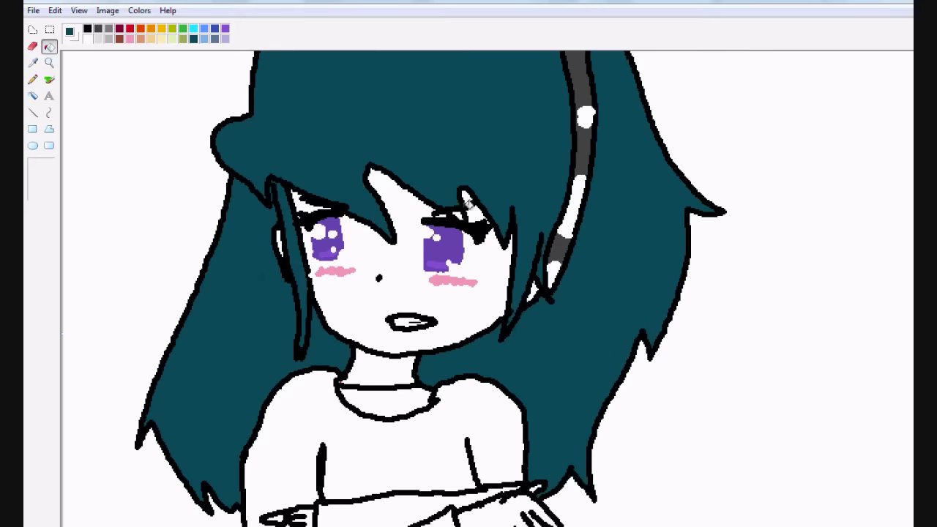
scroll(546, 267, "down", 3)
scroll(546, 268, "up", 5)
Fill the collar and both sleeves with light grey.
left_click(139, 11)
left_click(444, 368)
scroll(512, 293, "down", 1)
left_click(388, 267)
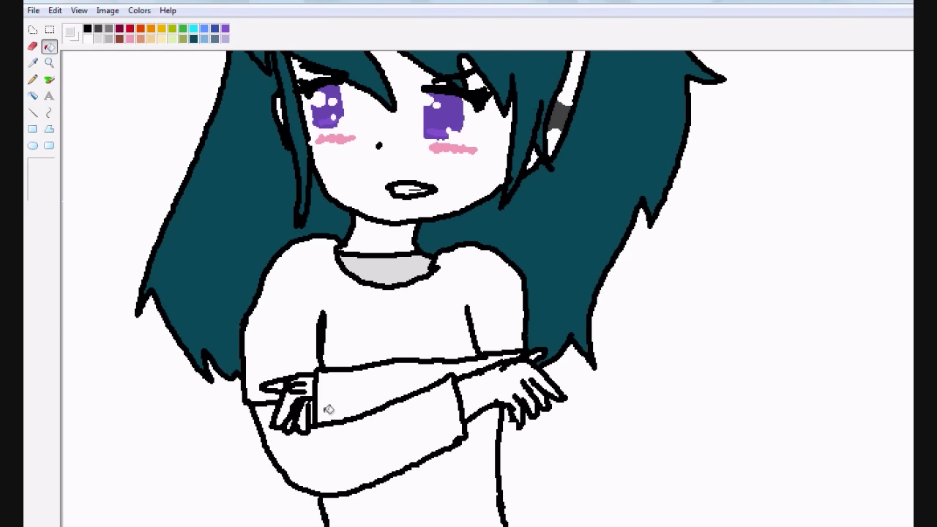
left_click(329, 403)
left_click(172, 38)
Fill the shirt teal and adjust the teal shade in the colour editor.
left_click(481, 469)
left_click(193, 38)
left_click(471, 483)
double_click(193, 38)
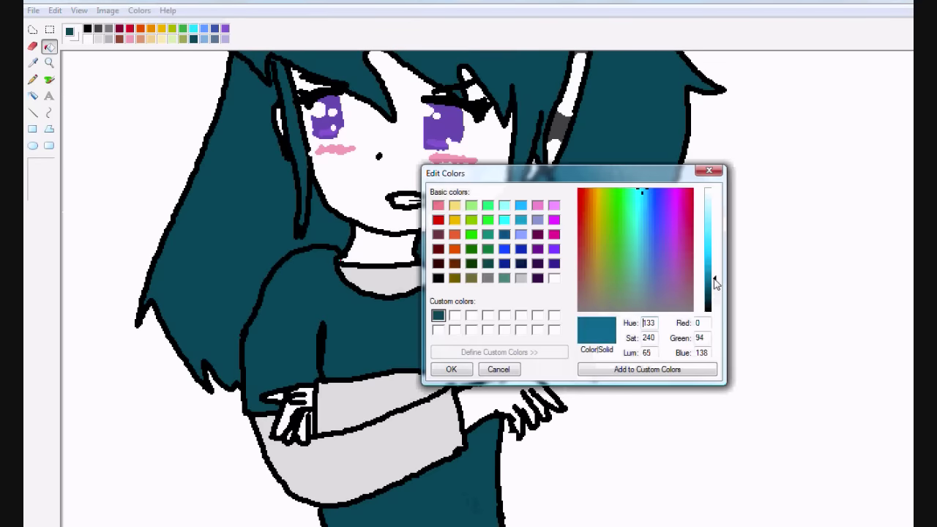
left_click(451, 369)
Darken the sleeves and collar grey and fill the shirt lighter teal, undoing the hair fill.
left_click(538, 410)
left_click(330, 439)
scroll(512, 329, "up", 4)
left_click(194, 38)
left_click(435, 249)
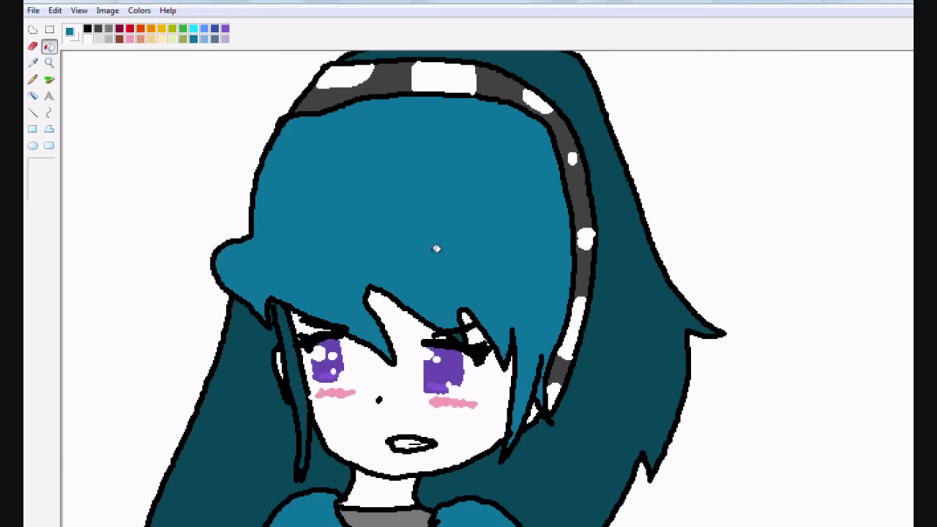
key("ctrl+z")
Choose a darker teal shading colour in the colour editor.
left_click(140, 11)
left_click(158, 25)
left_click(445, 368)
left_click(49, 79)
scroll(637, 269, "up", 2)
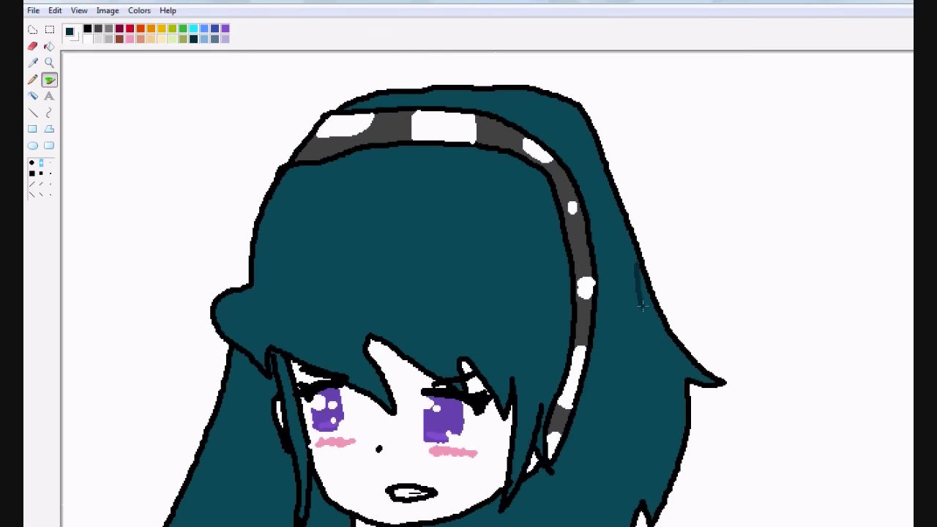
Airbrush darker teal shading down the right side of the hair.
left_click_drag(637, 271, 659, 439)
scroll(637, 329, "down", 5)
left_click_drag(630, 219, 527, 351)
left_click_drag(563, 219, 505, 278)
Spray a dark teal band across the hair above the face.
left_click(49, 46)
scroll(458, 313, "up", 3)
left_click(49, 79)
left_click_drag(245, 219, 564, 190)
left_click(49, 46)
left_click(439, 219)
left_click(49, 79)
Add more dark teal shading along the left side of the hair.
left_click(49, 47)
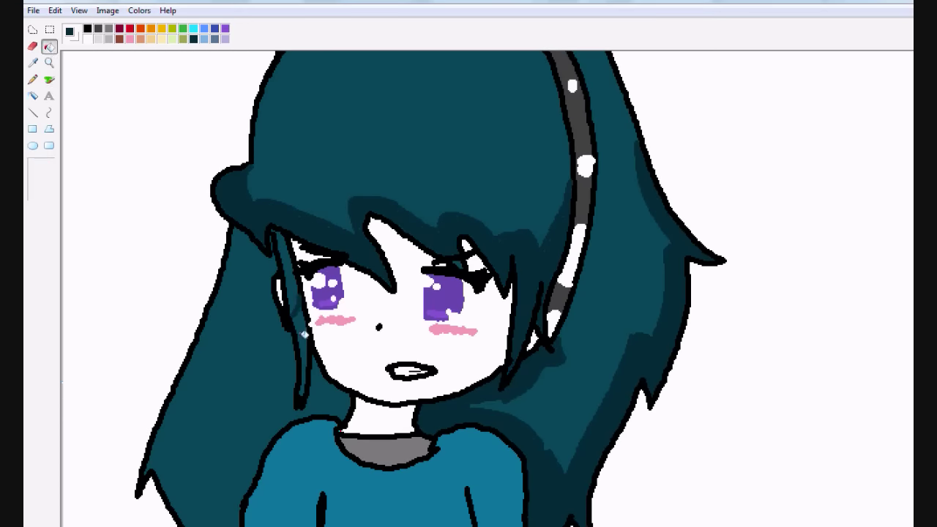
scroll(440, 293, "down", 3)
left_click_drag(190, 293, 293, 402)
left_click(49, 46)
scroll(439, 293, "up", 3)
scroll(439, 293, "up", 3)
Pick a new custom colour in the Edit Colors editor.
left_click(49, 79)
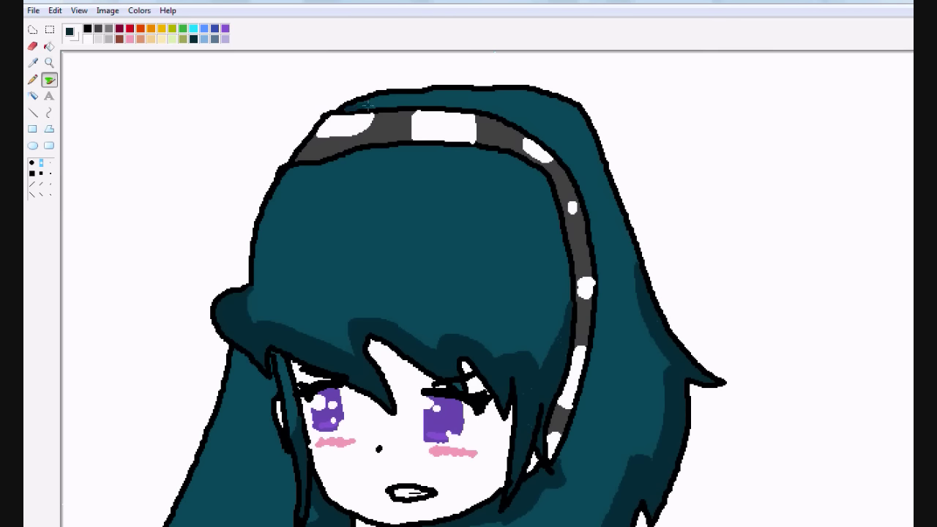
scroll(439, 293, "down", 10)
left_click(139, 11)
left_click(157, 24)
left_click(446, 368)
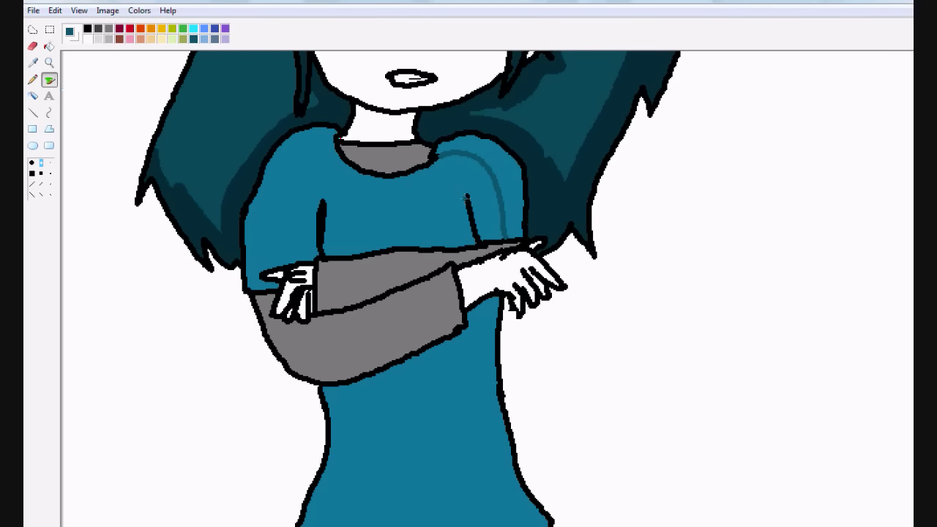
Erase the stray shoulder streak and refill the shoulder strips with teal.
left_click(33, 47)
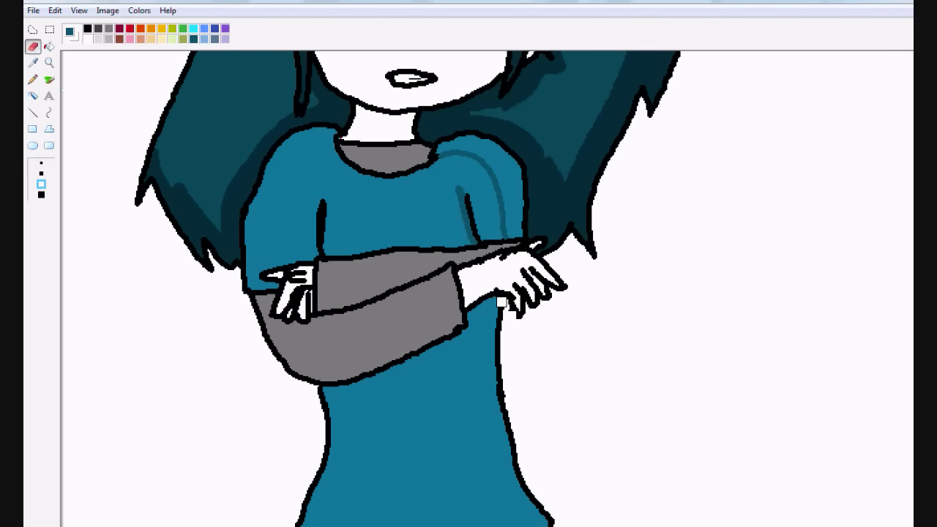
left_click(49, 79)
left_click(33, 46)
left_click_drag(468, 192, 477, 237)
left_click(49, 79)
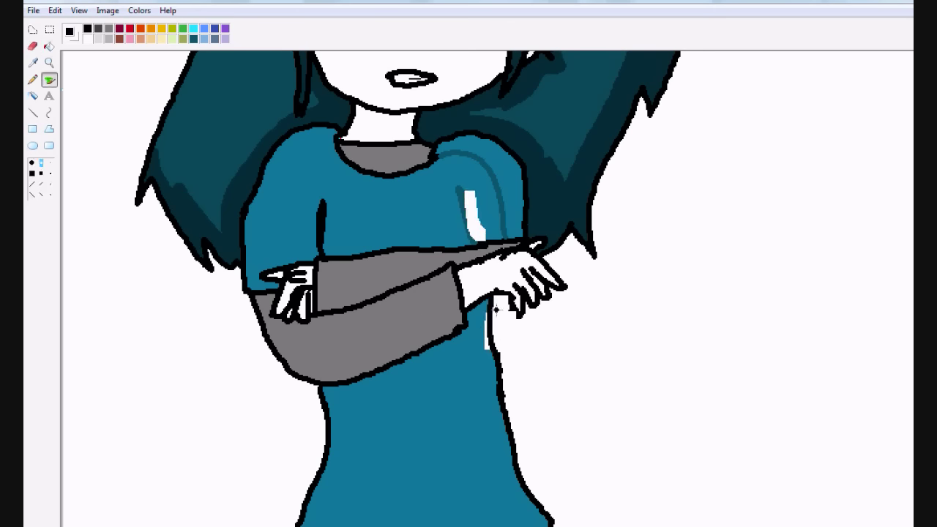
left_click(49, 46)
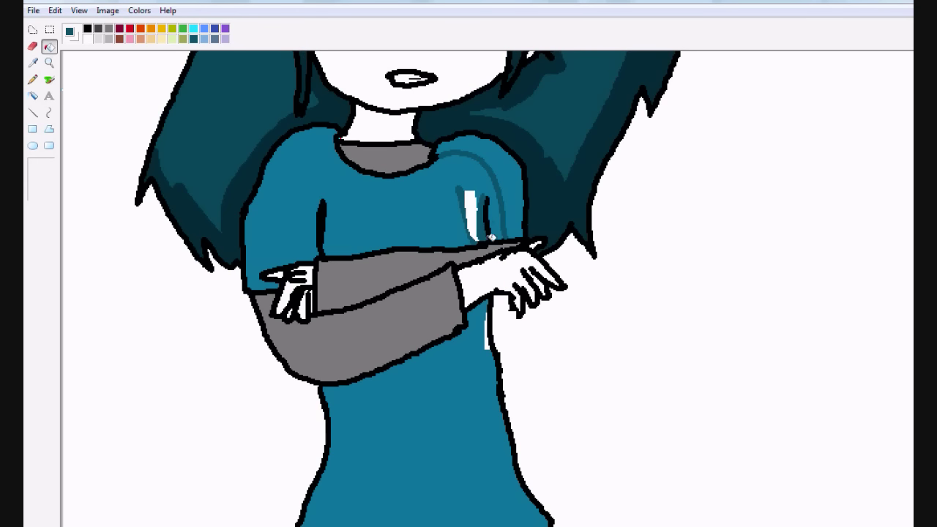
left_click(471, 218)
left_click(485, 330)
Airbrush dark teal shading under the folded arms, down the dress and near the left shoulder.
left_click(505, 183)
left_click(49, 79)
left_click_drag(483, 307, 512, 513)
left_click_drag(468, 359, 401, 366)
left_click_drag(344, 474, 372, 454)
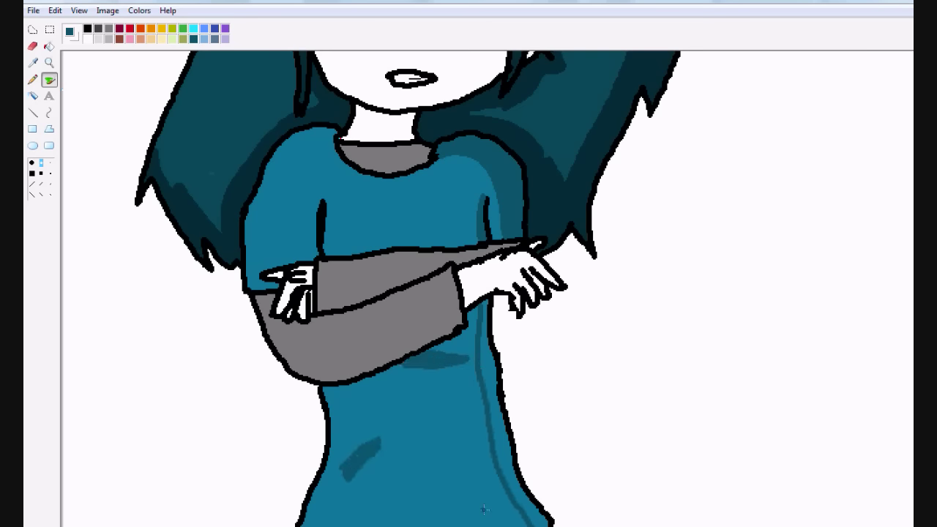
left_click_drag(481, 207, 457, 222)
Fill the right band of the dress with darker teal.
left_click(50, 46)
left_click(489, 380)
left_click(49, 79)
left_click(49, 46)
scroll(554, 335, "up", 5)
Fill the background pale yellow, then mix a custom peach and fill the face.
left_click(439, 110)
double_click(161, 38)
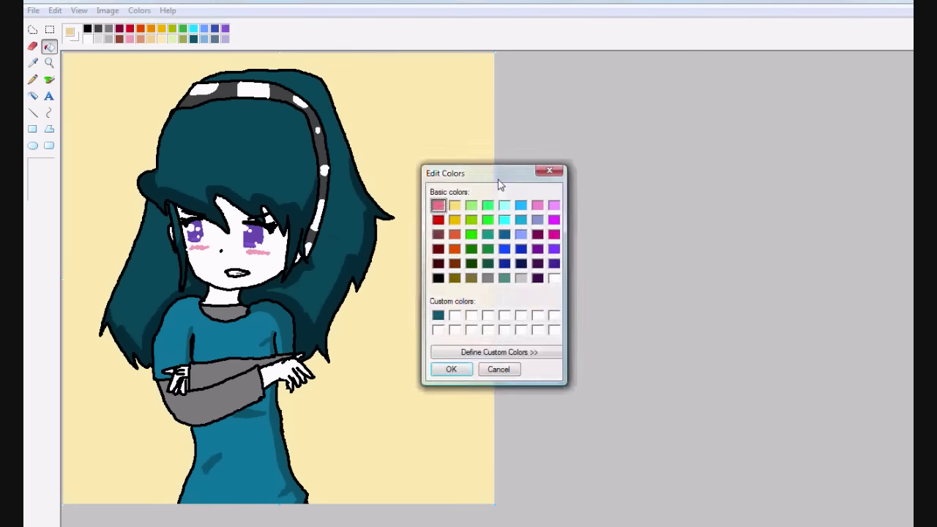
left_click(499, 352)
left_click(534, 205)
left_click(385, 369)
left_click(227, 260)
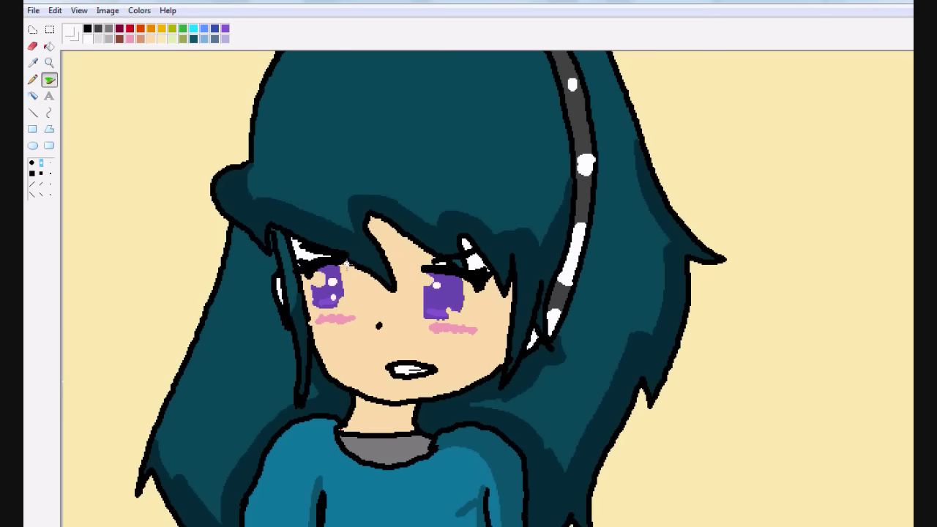
Fill the lower face with a darker tan shadow.
left_click(48, 47)
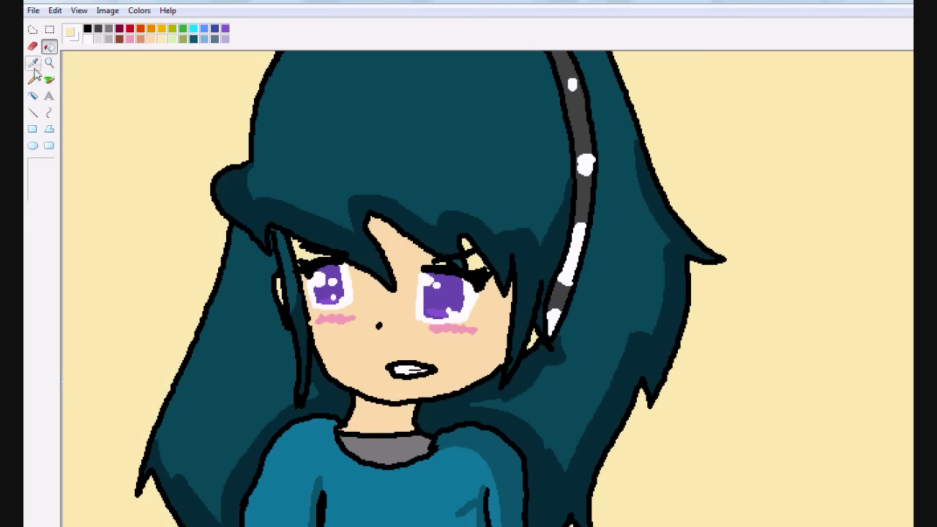
key("Return")
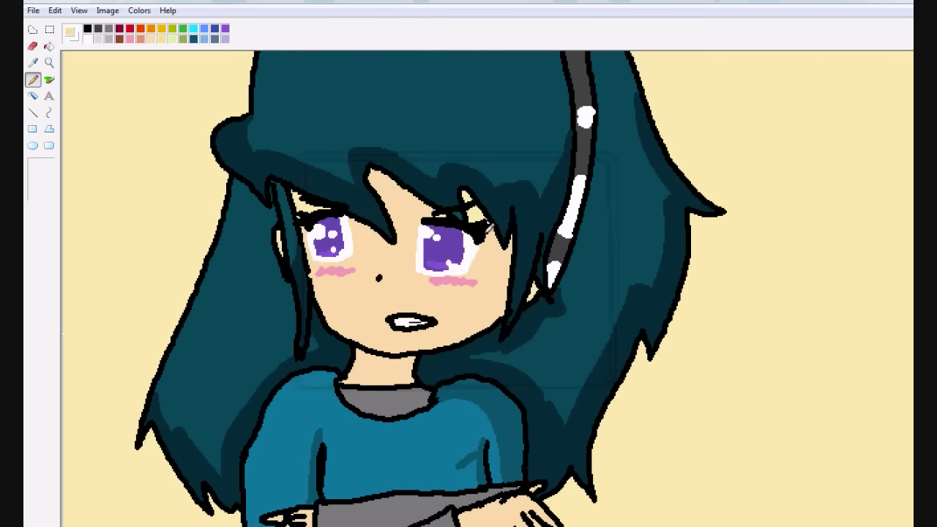
scroll(440, 293, "down", 3)
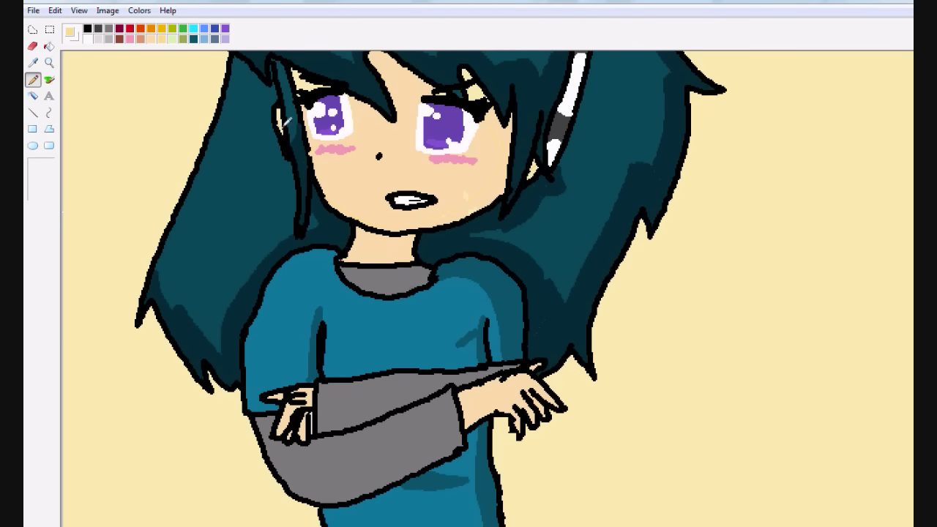
left_click(49, 46)
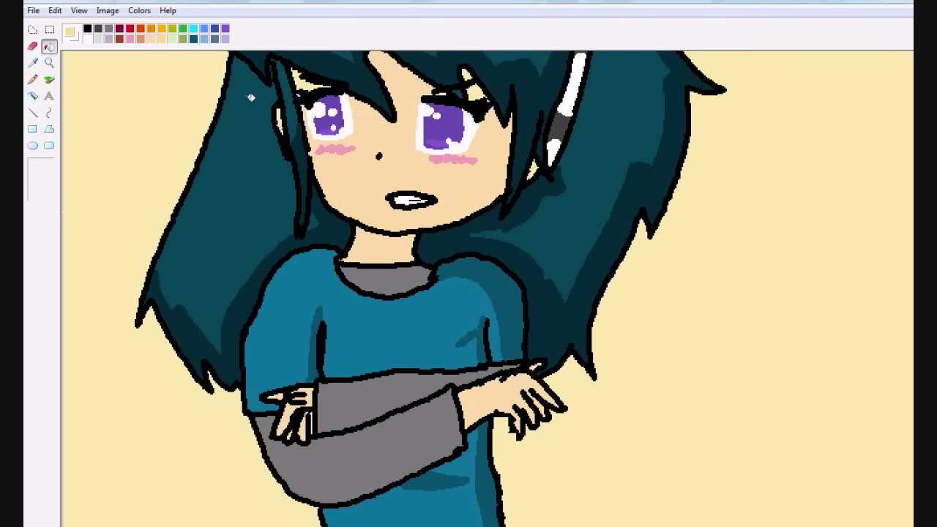
left_click(141, 39)
left_click(479, 198)
scroll(536, 168, "down", 3)
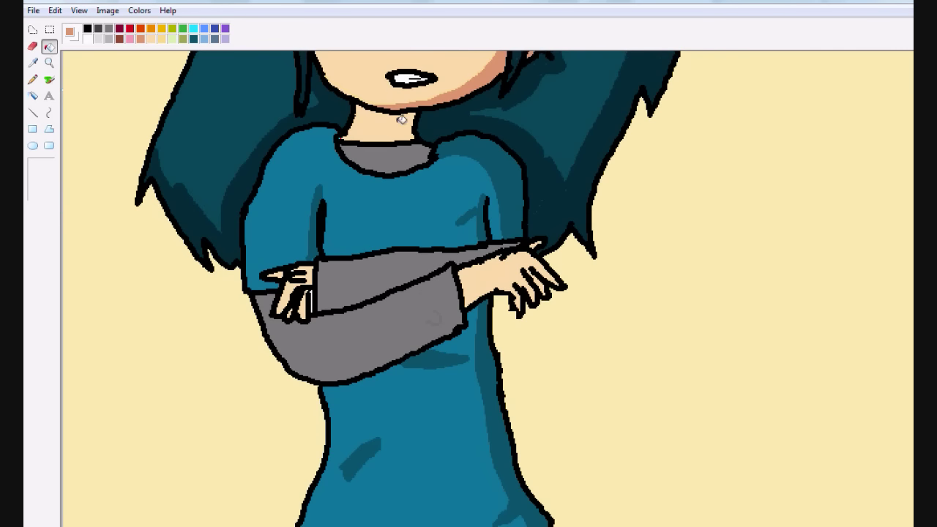
Mix a darker grey in the colour editor and zoom in on the sleeves.
left_click(50, 79)
scroll(457, 86, "up", 5)
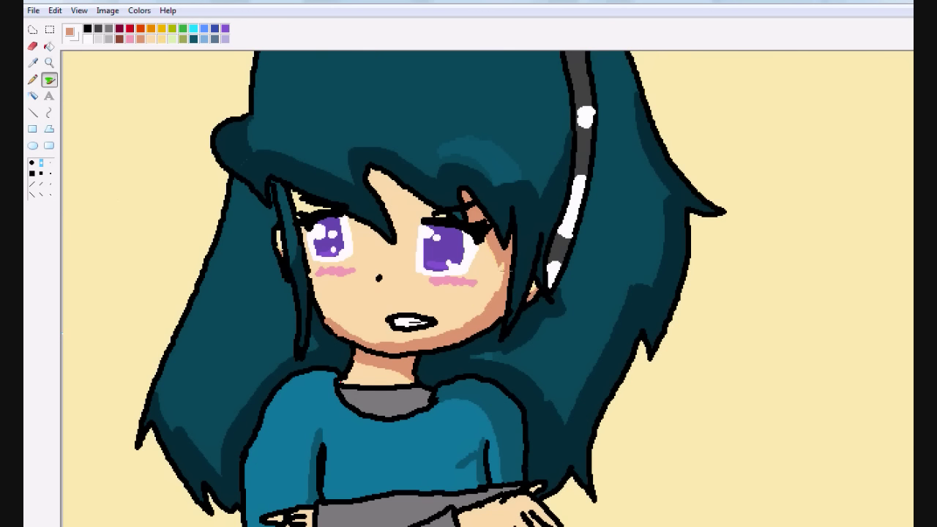
scroll(483, 264, "down", 5)
left_click(49, 63)
scroll(59, 78, "up", 3)
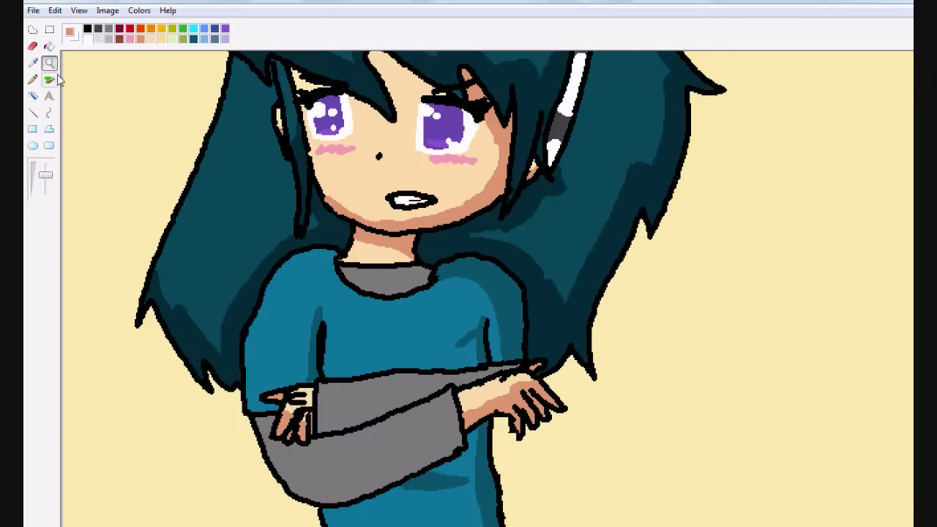
key("ctrl+Page_Up")
double_click(109, 28)
left_click(446, 368)
left_click(49, 79)
key("ctrl+Page_Down")
Brush darker grey along the sleeve's lower and top edges, a V-shaped fold and the collar.
left_click_drag(454, 353, 287, 388)
left_click_drag(407, 312, 387, 350)
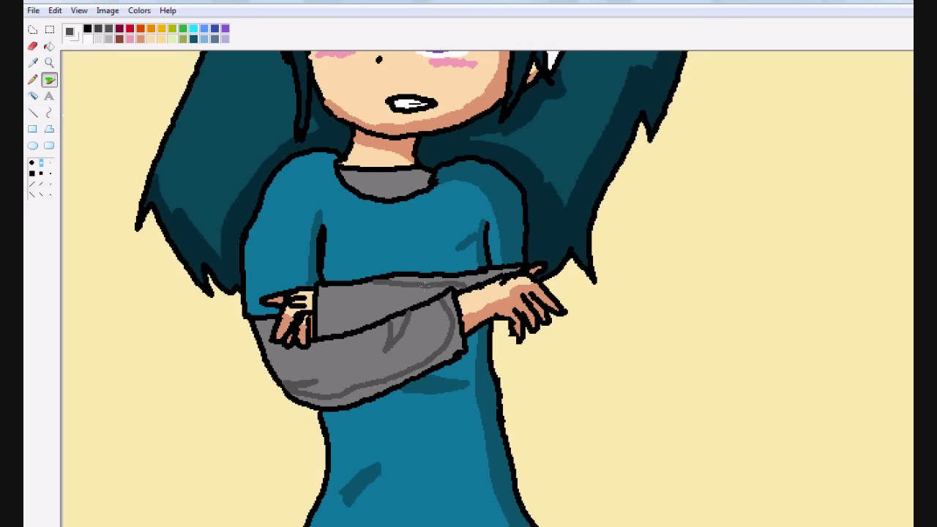
left_click_drag(423, 286, 512, 271)
left_click_drag(410, 318, 388, 348)
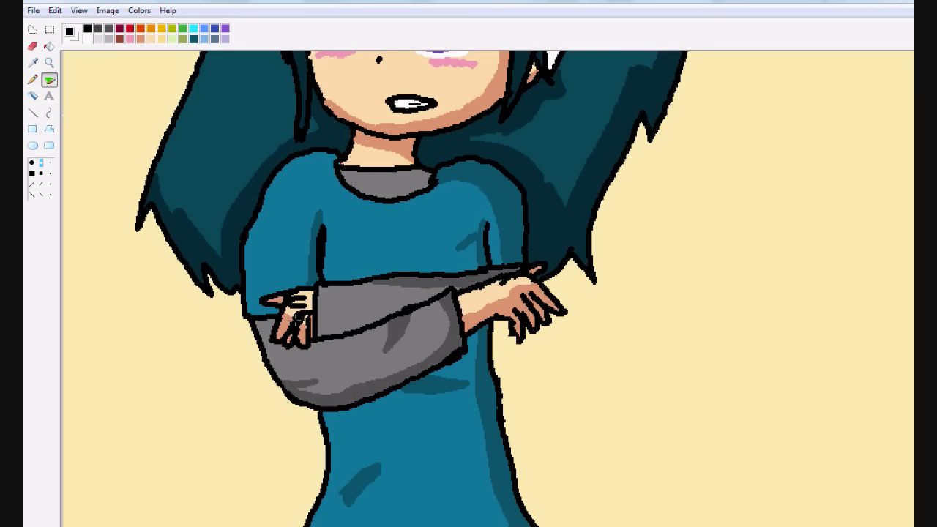
scroll(252, 404, "up", 3)
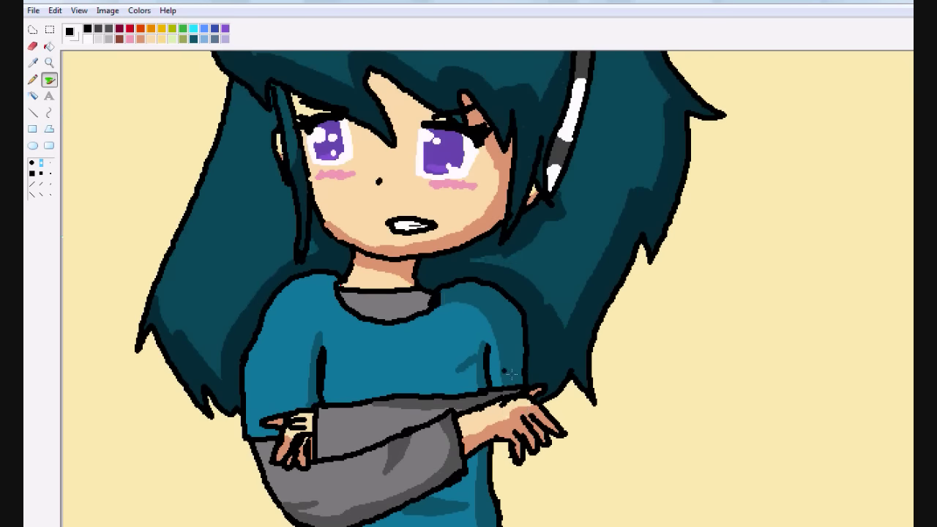
mouse_move(416, 293)
left_mouse_down()
mouse_move(355, 299)
mouse_move(430, 297)
left_mouse_up()
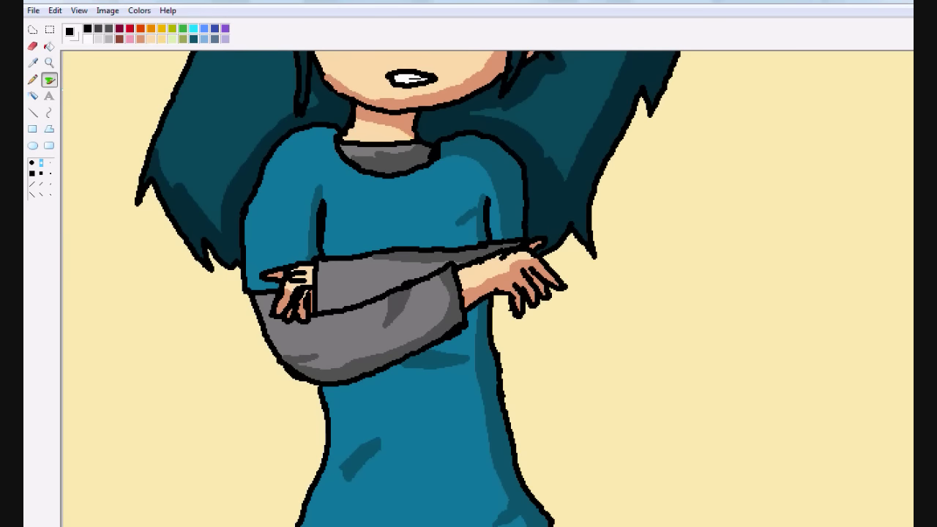
Zoom out to view the whole drawing at normal size.
scroll(498, 208, "up", 5)
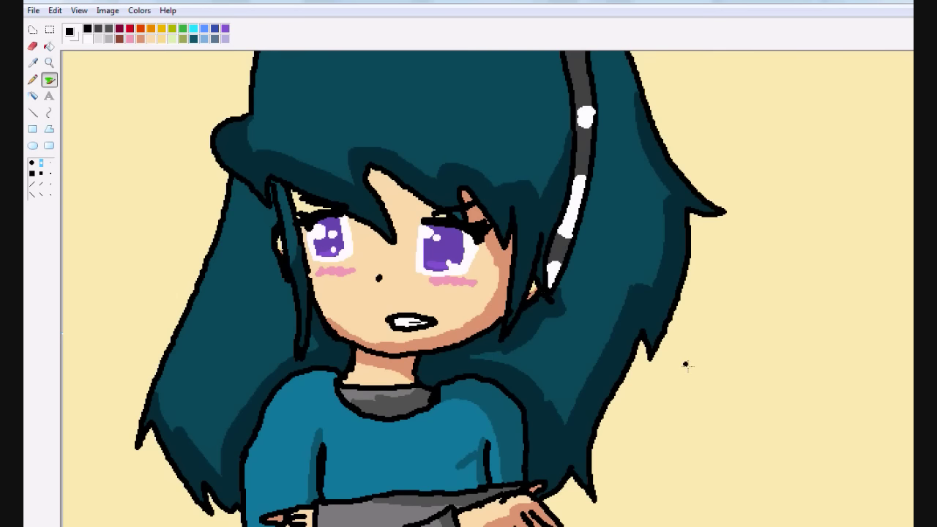
scroll(535, 293, "up", 3)
left_click(49, 62)
left_click(42, 162)
Mix a light grey (235,235,235) in the colour editor for tinting the teeth.
double_click(103, 37)
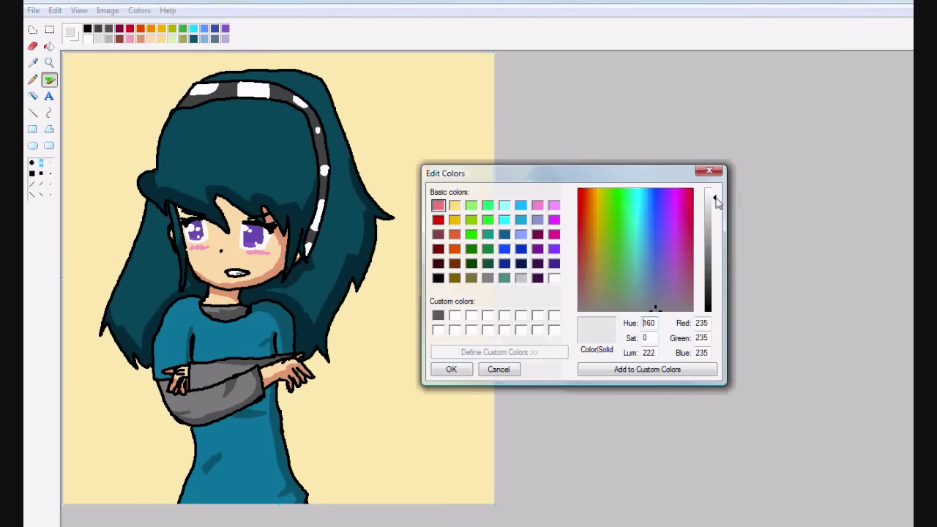
left_click(33, 79)
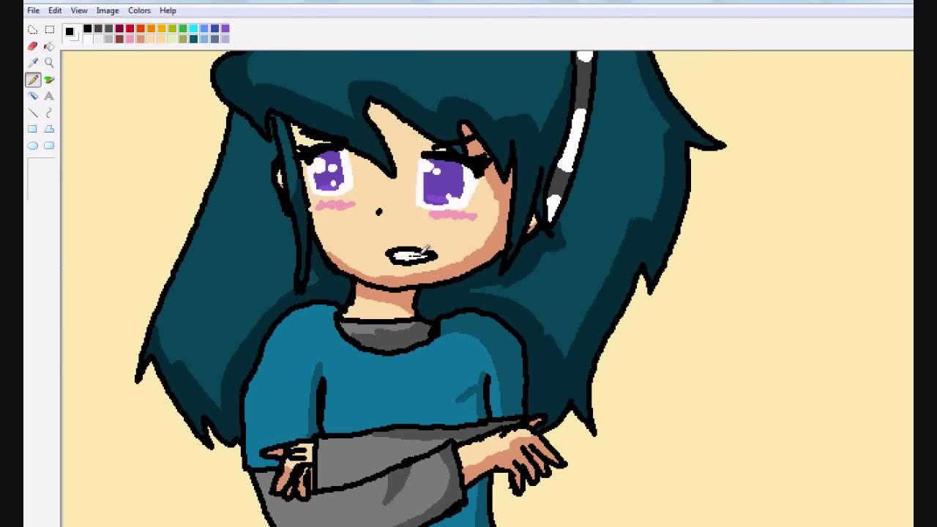
left_click(49, 46)
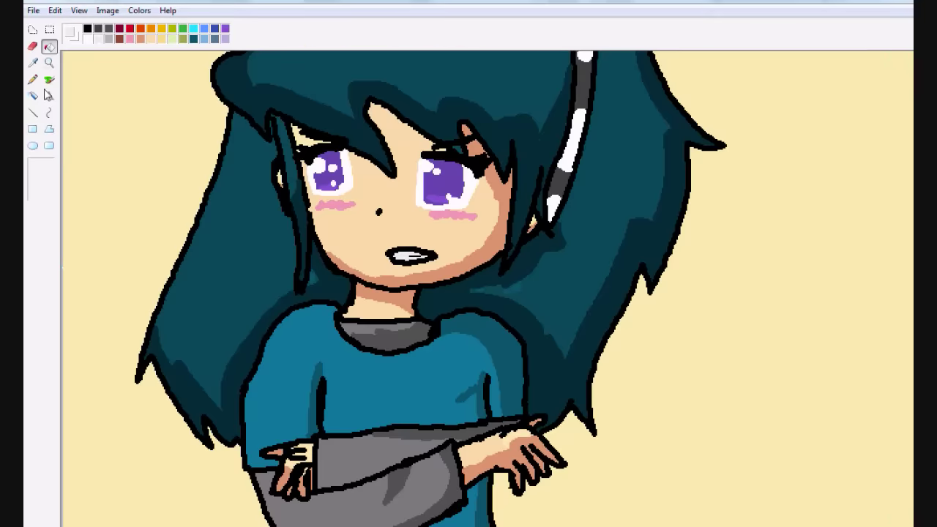